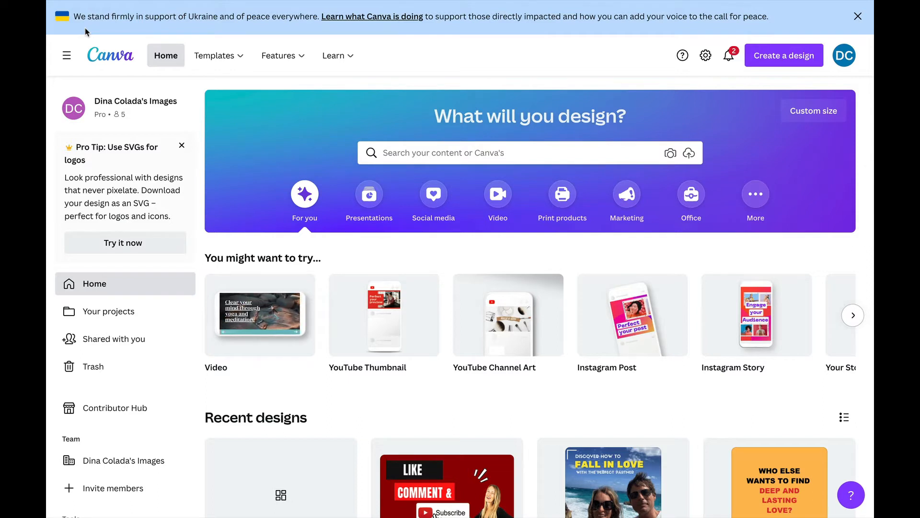
Create a new blank design in the recent custom size 8.5 × 11 in.
{"action": "mouse_move", "coordinate": [339, 3]}
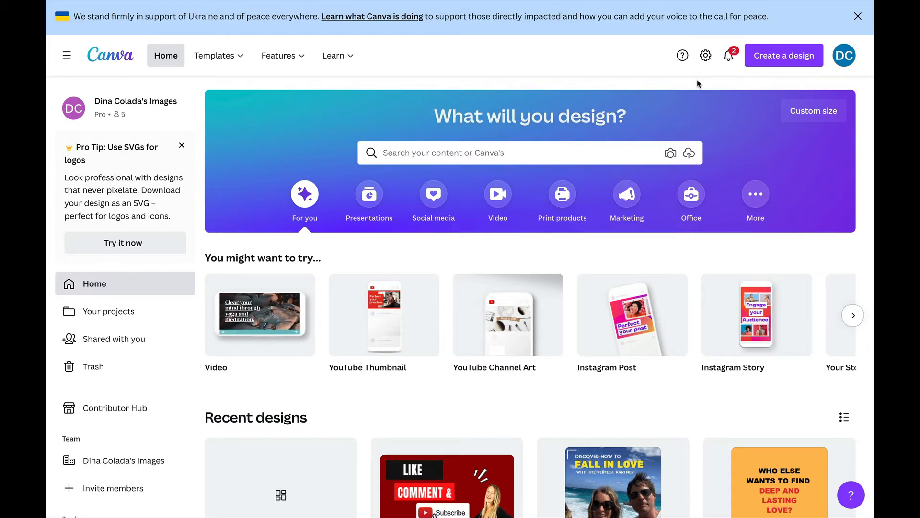
{"action": "mouse_move", "coordinate": [201, 64]}
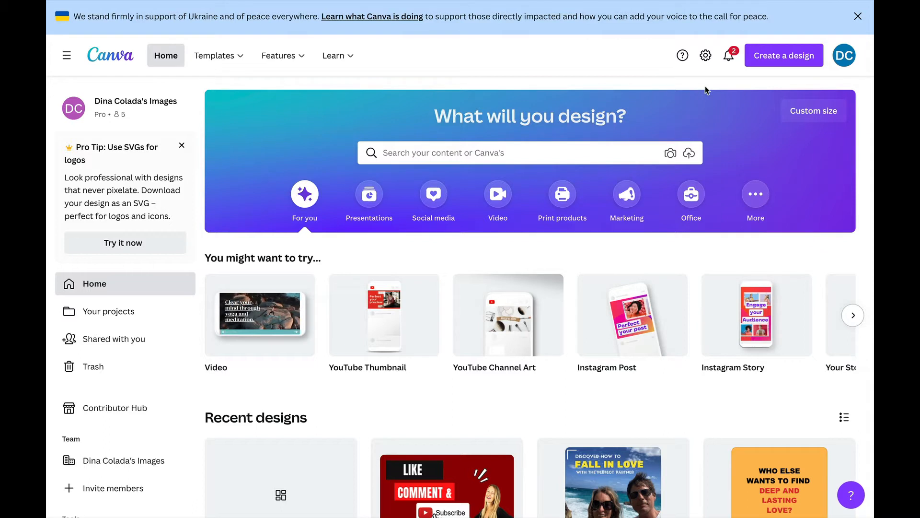
{"action": "left_click", "coordinate": [803, 54]}
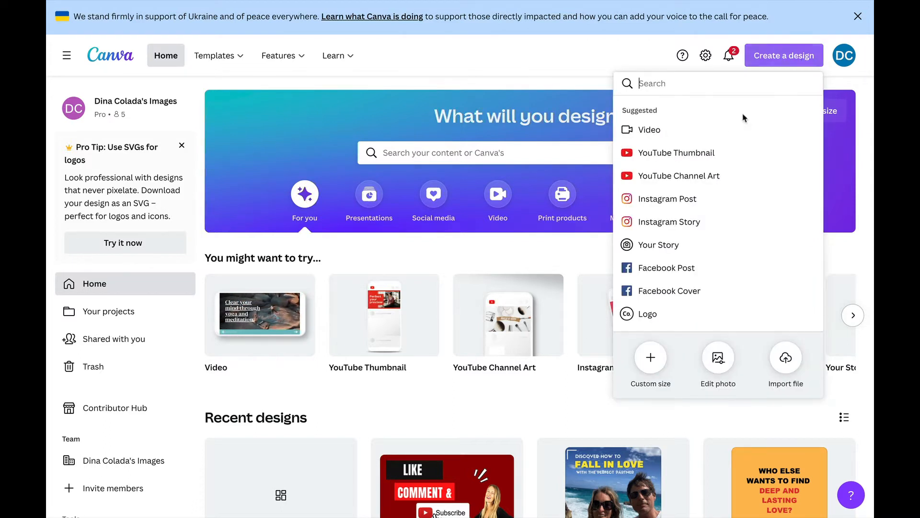
{"action": "left_click", "coordinate": [649, 360]}
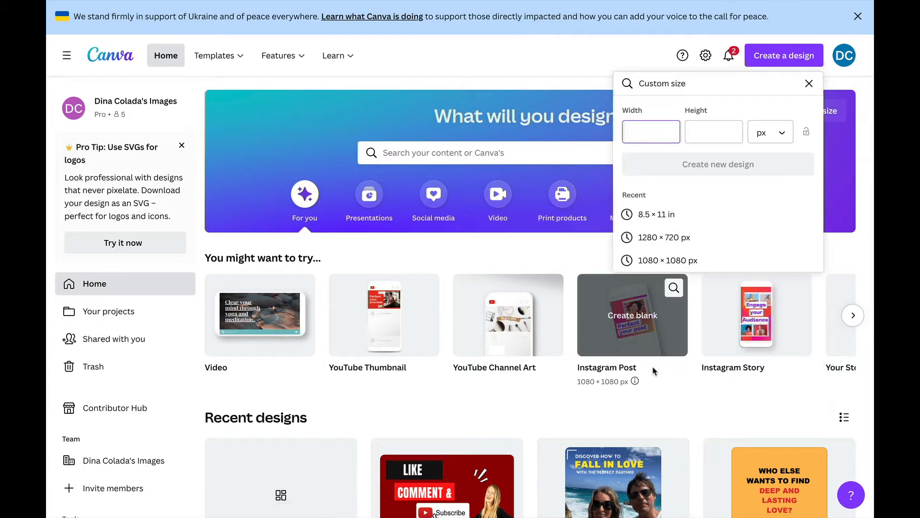
{"action": "left_click", "coordinate": [662, 219]}
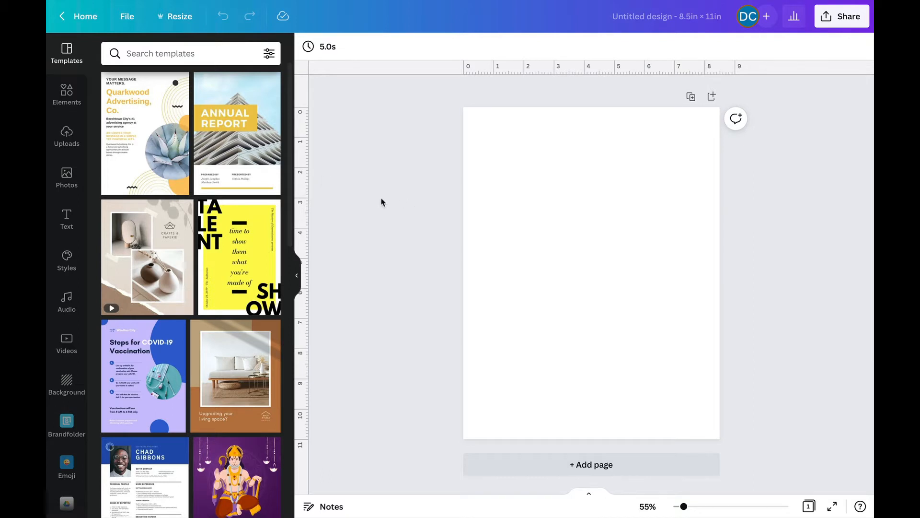
Search the elements library for "Frame".
{"action": "left_click", "coordinate": [62, 98]}
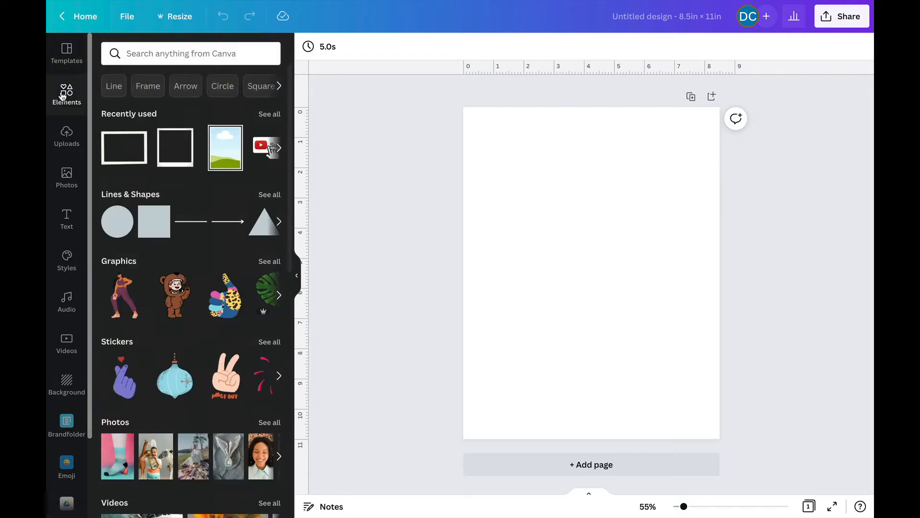
{"action": "left_click", "coordinate": [148, 87]}
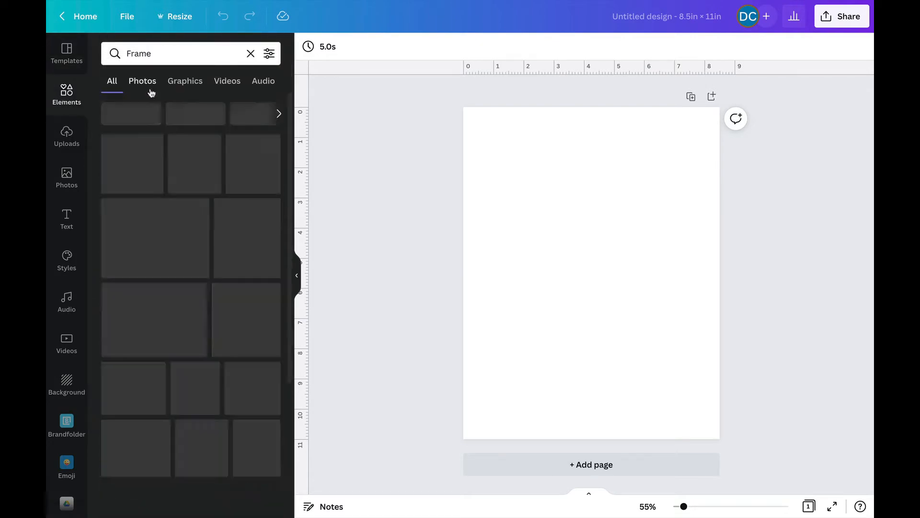
{"action": "left_click", "coordinate": [164, 56]}
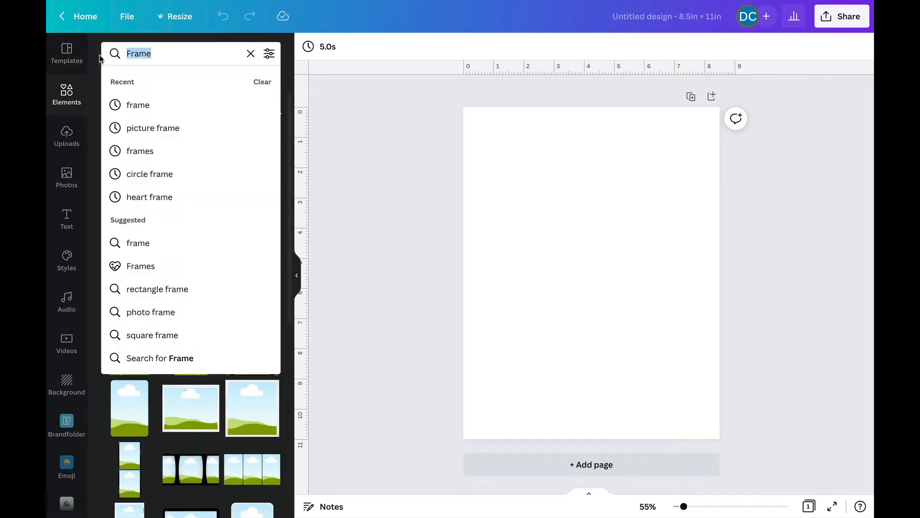
{"action": "key", "text": "Return"}
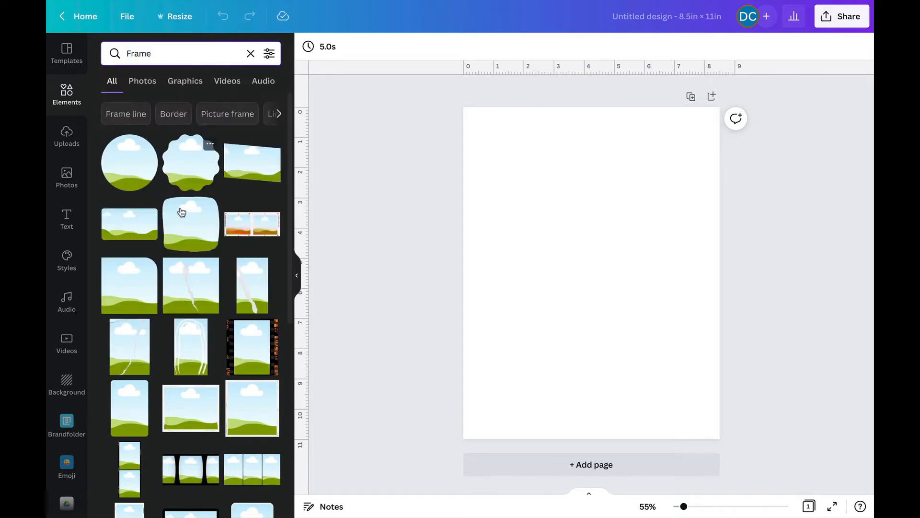
Add the two-photo Kodak film frame from the results and place it in the upper part of the page.
{"action": "scroll", "coordinate": [182, 213], "scroll_direction": "down", "scroll_amount": 1}
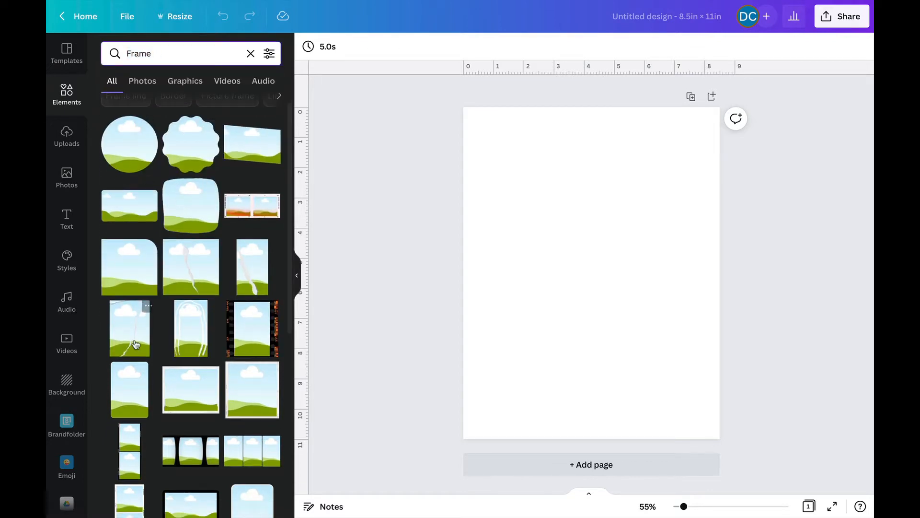
{"action": "scroll", "coordinate": [178, 360], "scroll_direction": "down", "scroll_amount": 1}
{"action": "scroll", "coordinate": [179, 359], "scroll_direction": "down", "scroll_amount": 2}
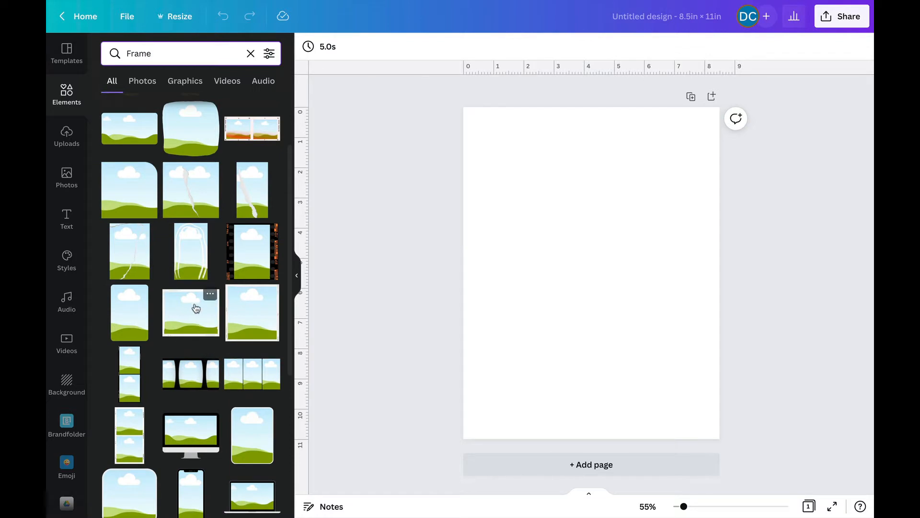
{"action": "scroll", "coordinate": [199, 341], "scroll_direction": "down", "scroll_amount": 2}
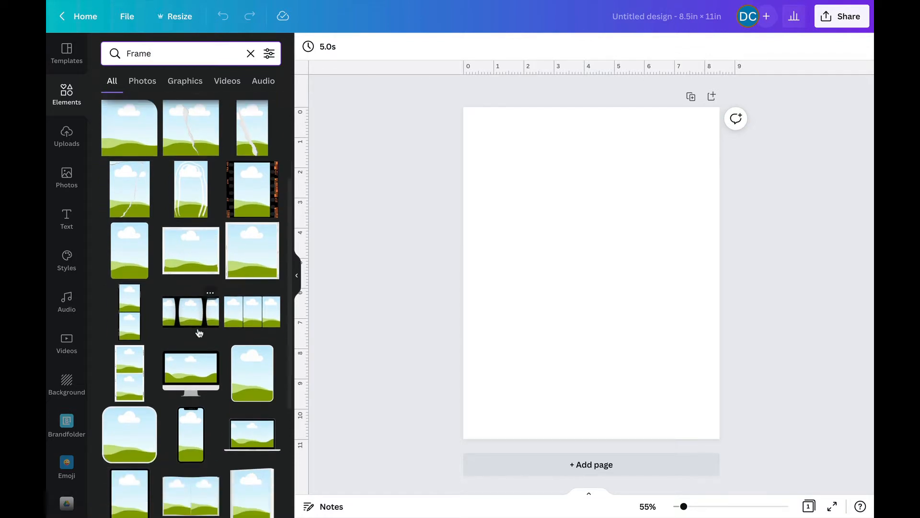
{"action": "scroll", "coordinate": [199, 333], "scroll_direction": "down", "scroll_amount": 3}
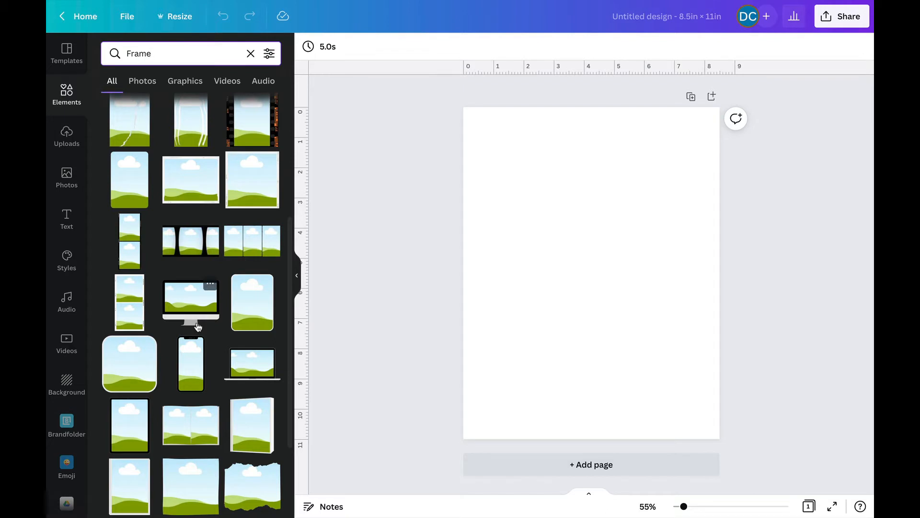
{"action": "scroll", "coordinate": [216, 345], "scroll_direction": "down", "scroll_amount": 10}
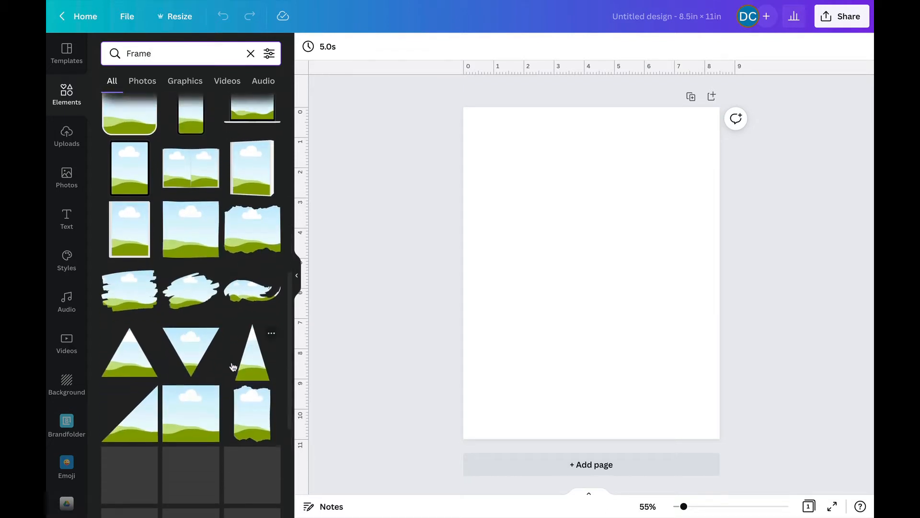
{"action": "scroll", "coordinate": [232, 361], "scroll_direction": "up", "scroll_amount": 15}
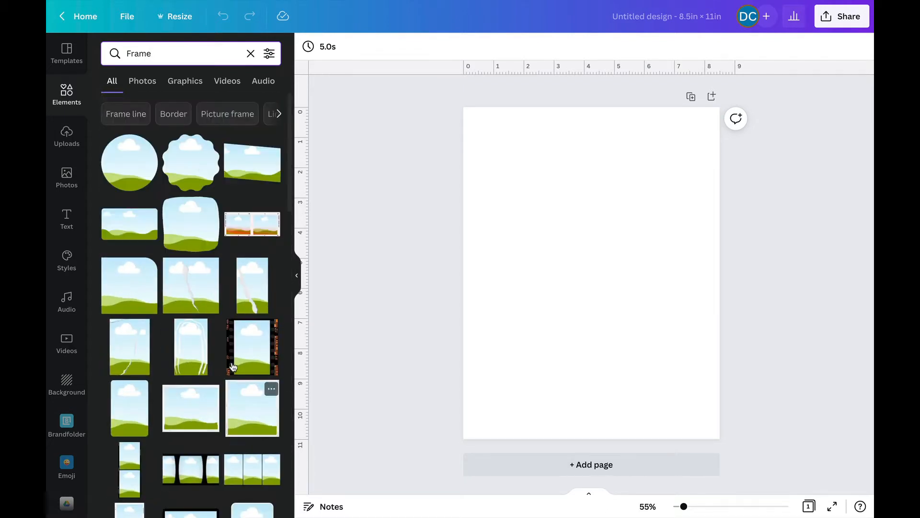
{"action": "left_click", "coordinate": [261, 221]}
{"action": "left_click_drag", "start_coordinate": [582, 284], "coordinate": [574, 176]}
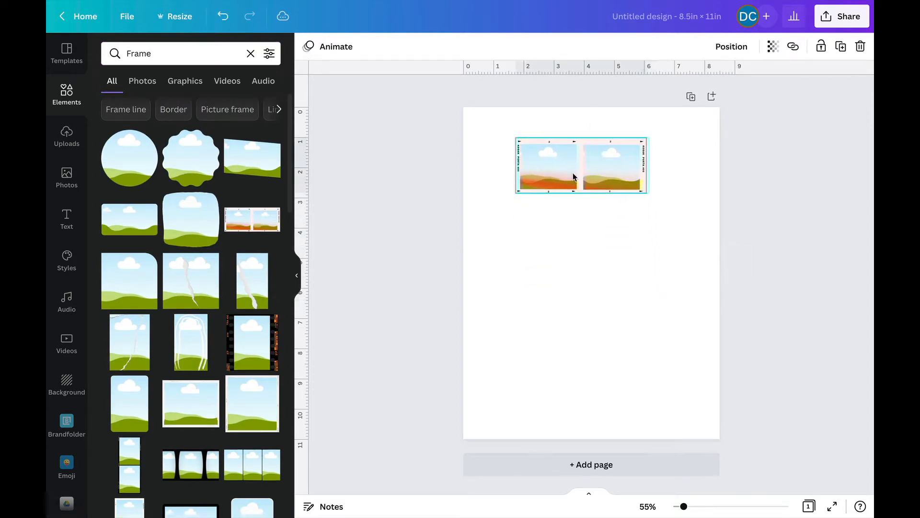
{"action": "key", "text": "ctrl+plus"}
{"action": "key", "text": "ctrl+plus"}
{"action": "scroll", "coordinate": [565, 187], "scroll_direction": "up", "scroll_amount": 3}
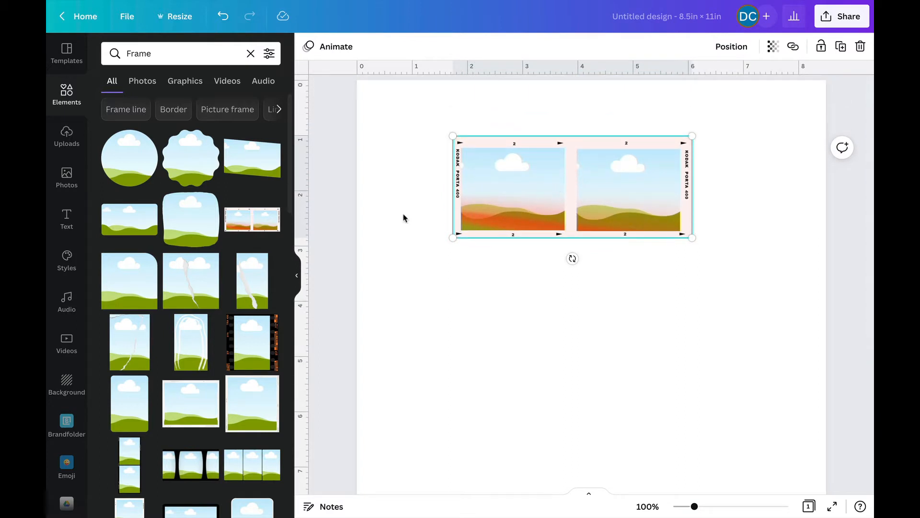
Add the black film strip frame with three curved openings and place it just below the Kodak film frame.
{"action": "scroll", "coordinate": [250, 226], "scroll_direction": "down", "scroll_amount": 3}
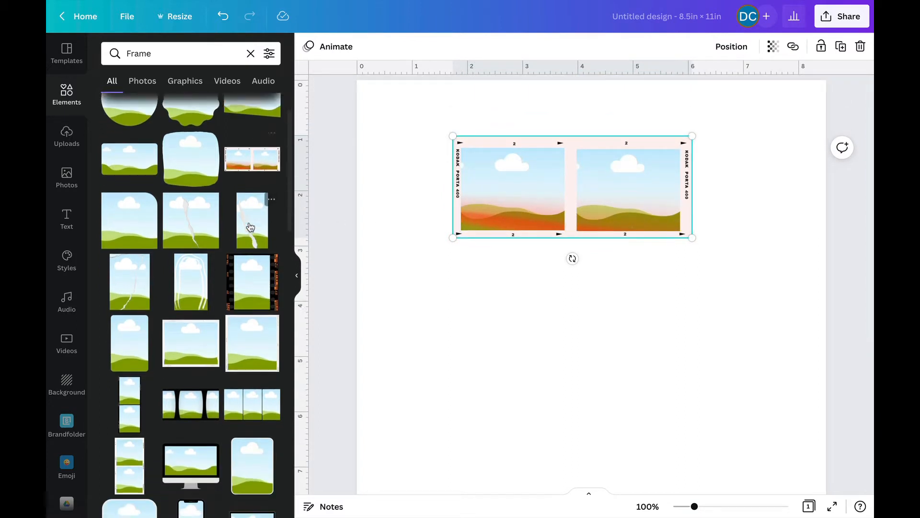
{"action": "scroll", "coordinate": [250, 227], "scroll_direction": "down", "scroll_amount": 2}
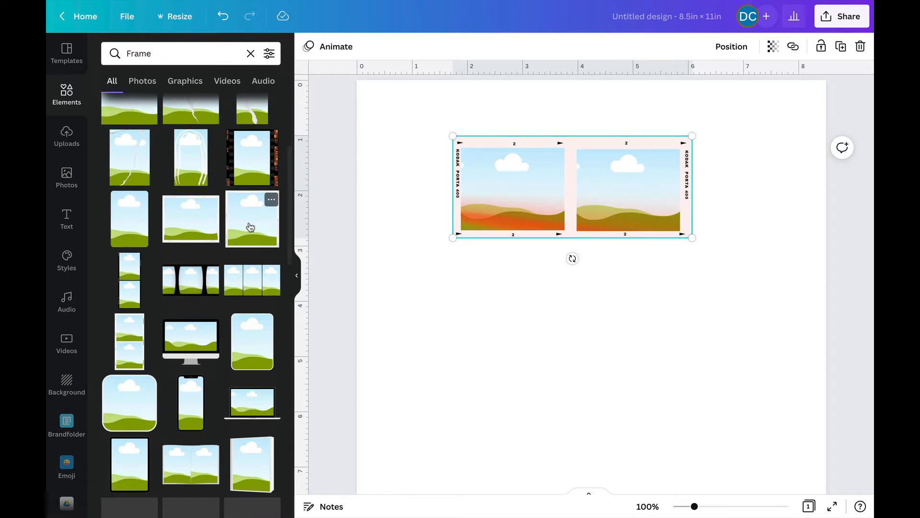
{"action": "left_click", "coordinate": [189, 279]}
{"action": "left_click_drag", "start_coordinate": [598, 364], "coordinate": [589, 301]}
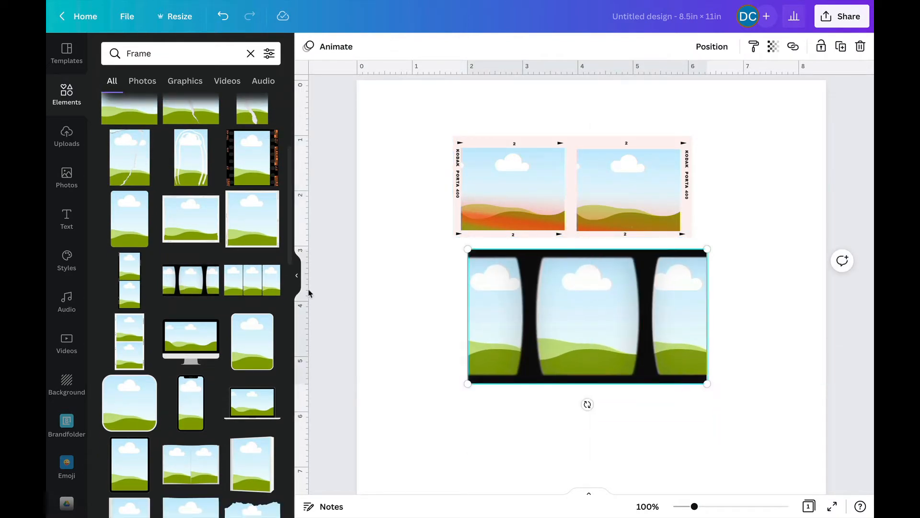
Add the frame with three straight side-by-side panels and move the Kodak and black film strip frames up to make room.
{"action": "left_click", "coordinate": [250, 287]}
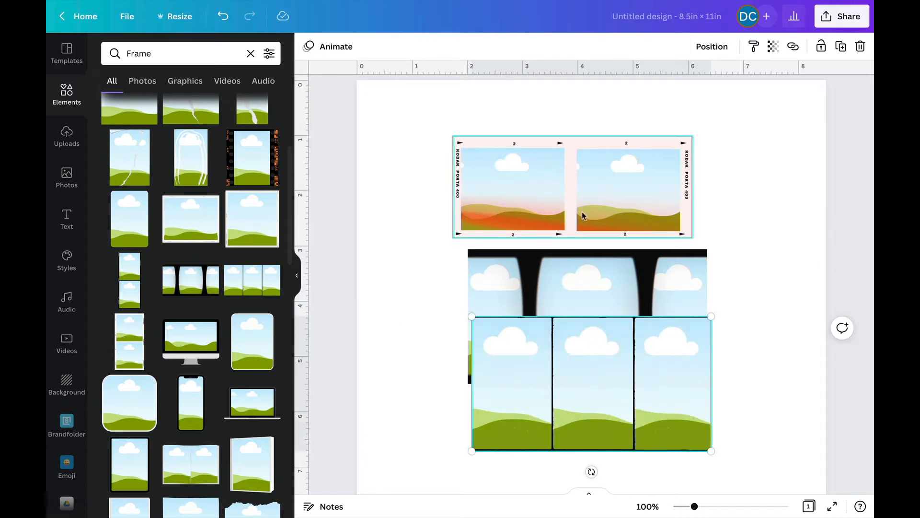
{"action": "left_click", "coordinate": [579, 192]}
{"action": "left_click_drag", "start_coordinate": [580, 192], "coordinate": [580, 146]}
{"action": "left_click", "coordinate": [578, 275]}
{"action": "left_click_drag", "start_coordinate": [577, 275], "coordinate": [577, 208]}
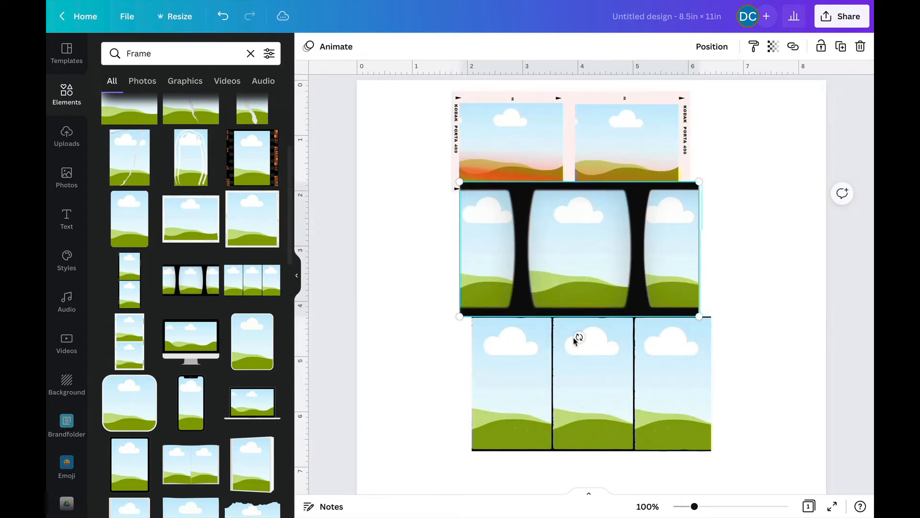
Delete the frame with three straight panels from the page.
{"action": "left_click", "coordinate": [577, 341]}
{"action": "scroll", "coordinate": [212, 372], "scroll_direction": "down", "scroll_amount": 1}
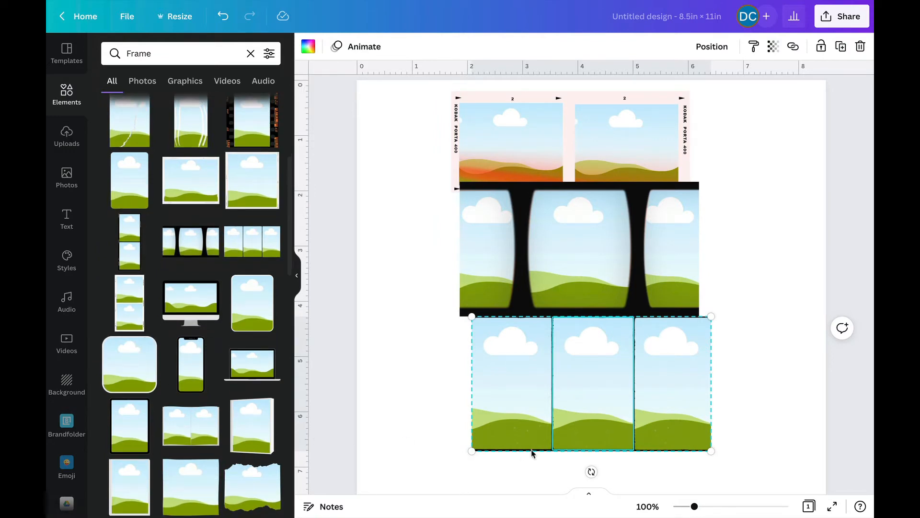
{"action": "key", "text": "Delete"}
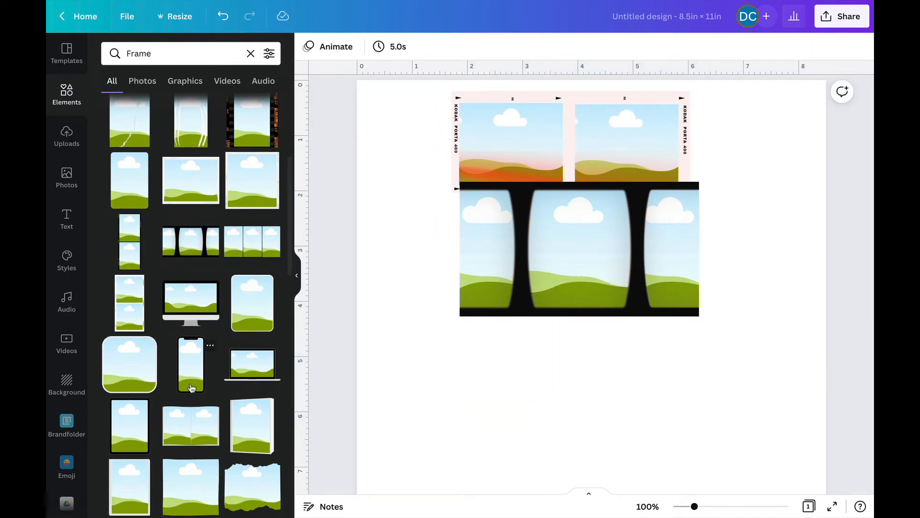
Add the rounded square frame with a border, shrink it to about 2.75 in wide, and place it at the lower left of the page.
{"action": "scroll", "coordinate": [191, 387], "scroll_direction": "down", "scroll_amount": 2}
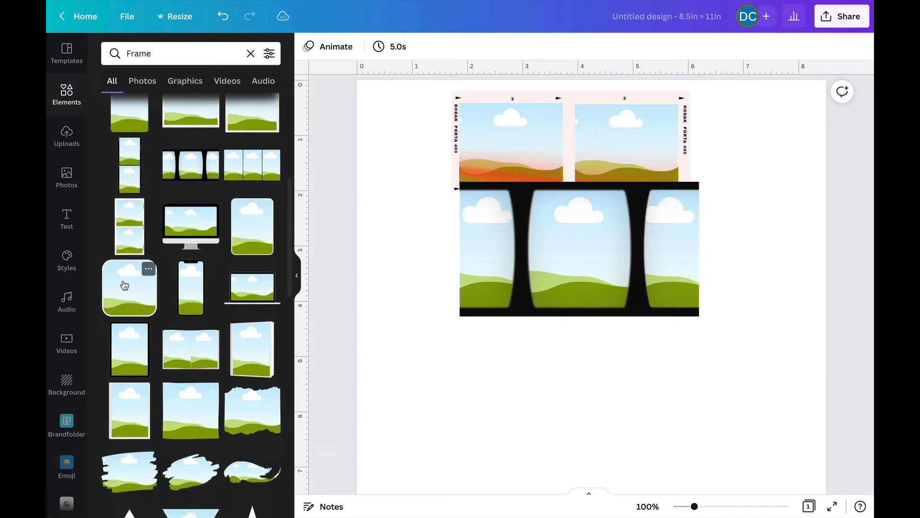
{"action": "left_click", "coordinate": [124, 286]}
{"action": "left_click_drag", "start_coordinate": [472, 258], "coordinate": [559, 350]}
{"action": "left_click_drag", "start_coordinate": [625, 398], "coordinate": [456, 398]}
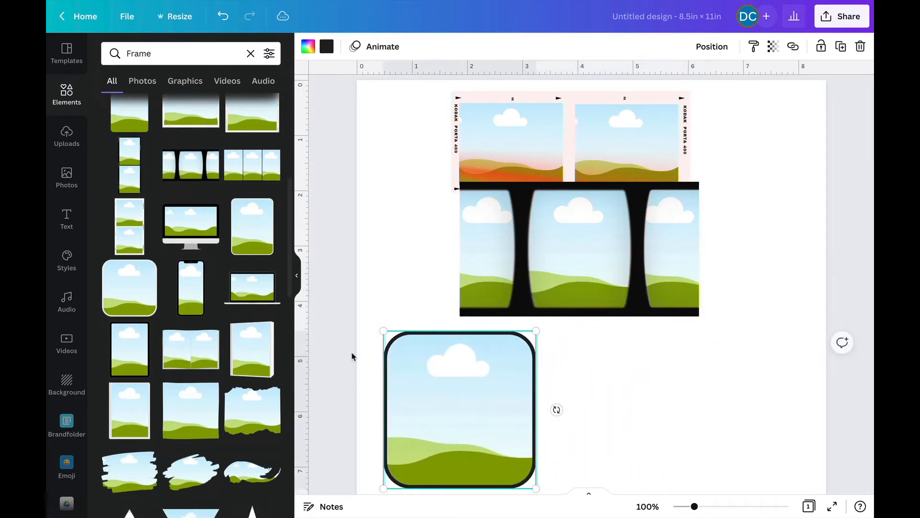
Add the desktop monitor frame, shrink it to about 2.75 in wide, and place it at the lower right of the page.
{"action": "left_click", "coordinate": [190, 225]}
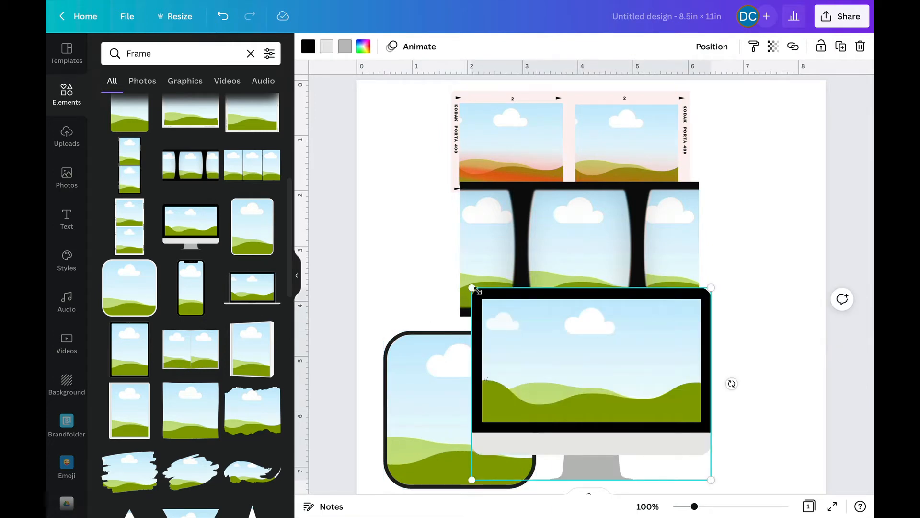
{"action": "left_click_drag", "start_coordinate": [477, 291], "coordinate": [559, 358]}
{"action": "left_click_drag", "start_coordinate": [614, 416], "coordinate": [706, 404]}
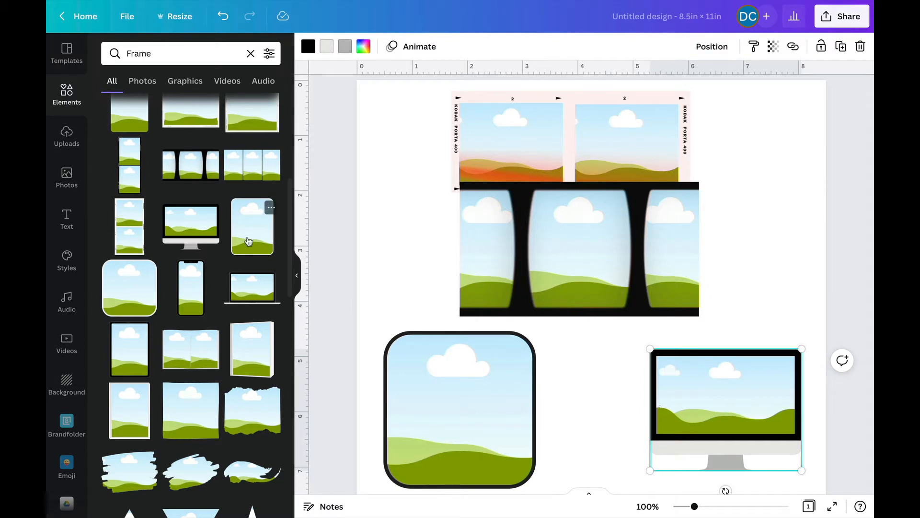
Add the bordered portrait rectangle frame, shrink it to about 2.3 in wide, and place it between the rounded square and monitor frames.
{"action": "scroll", "coordinate": [186, 310], "scroll_direction": "down", "scroll_amount": 7}
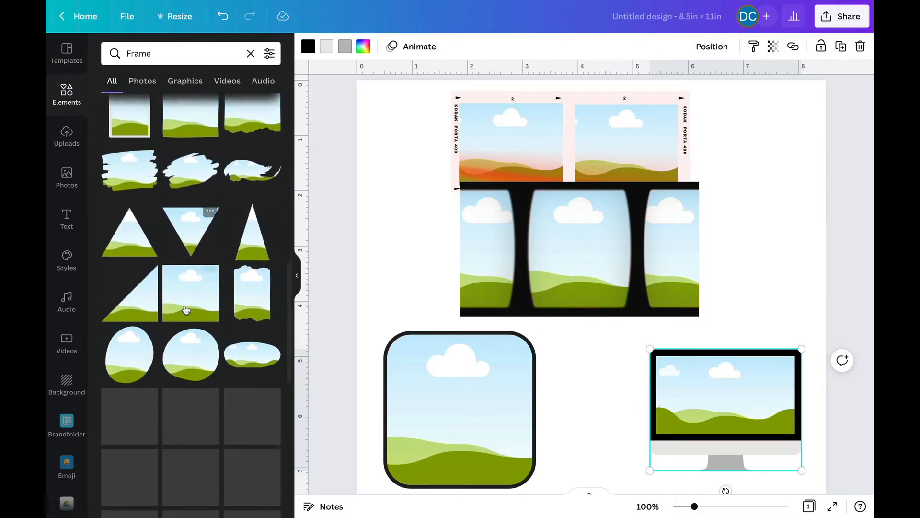
{"action": "scroll", "coordinate": [186, 309], "scroll_direction": "down", "scroll_amount": 1}
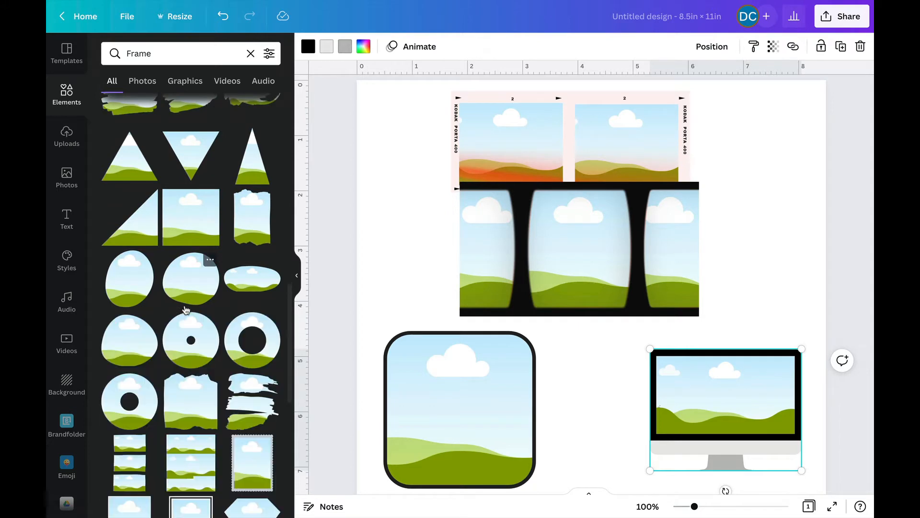
{"action": "scroll", "coordinate": [186, 310], "scroll_direction": "down", "scroll_amount": 4}
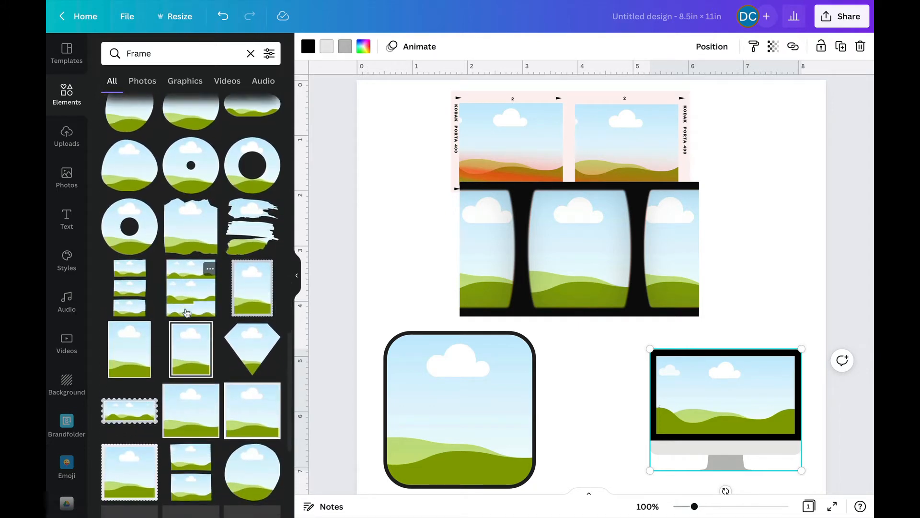
{"action": "left_click", "coordinate": [137, 359]}
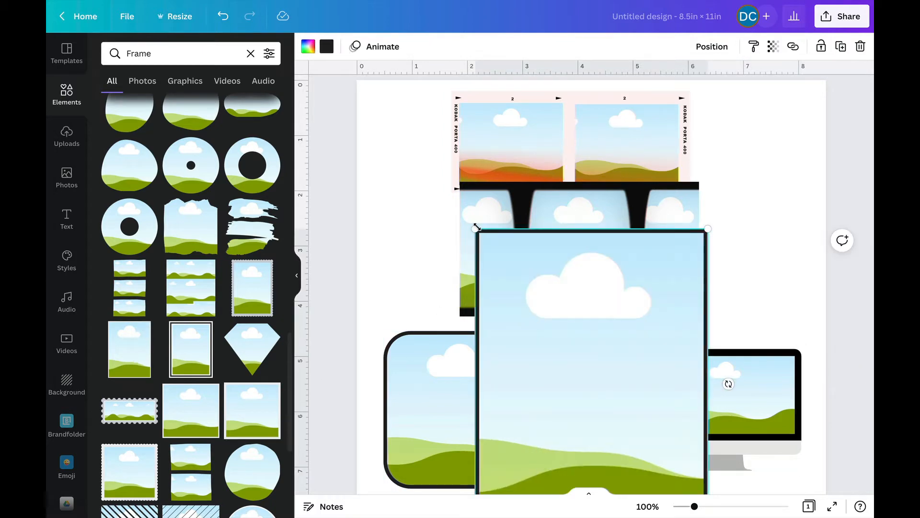
{"action": "left_click_drag", "start_coordinate": [477, 230], "coordinate": [580, 365]}
{"action": "left_click_drag", "start_coordinate": [647, 411], "coordinate": [616, 402]}
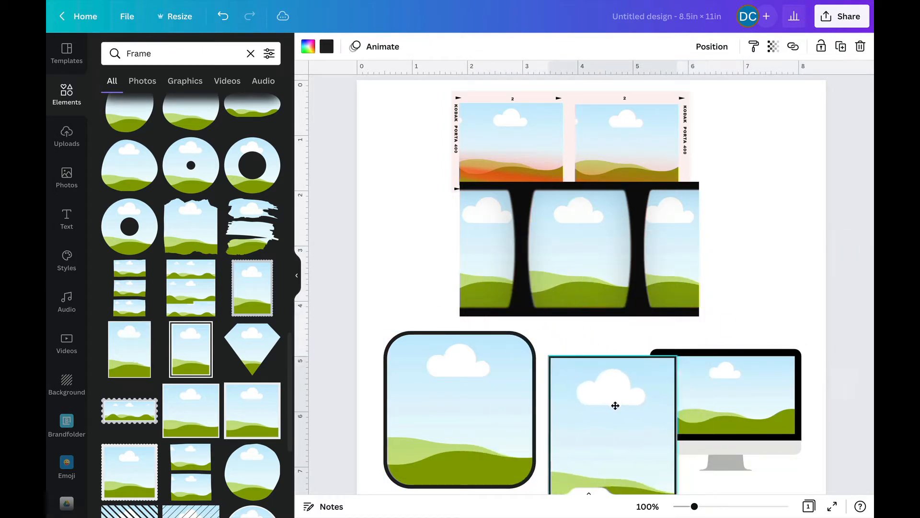
Delete the black film strip frame and the Kodak film frame from the upper part of the page.
{"action": "left_click", "coordinate": [596, 273]}
{"action": "key", "text": "Delete"}
{"action": "left_click", "coordinate": [573, 120]}
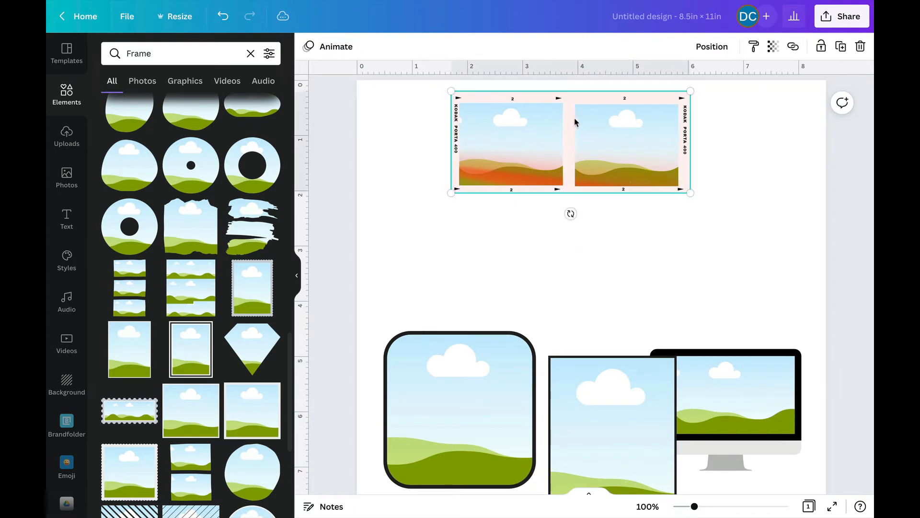
{"action": "key", "text": "Delete"}
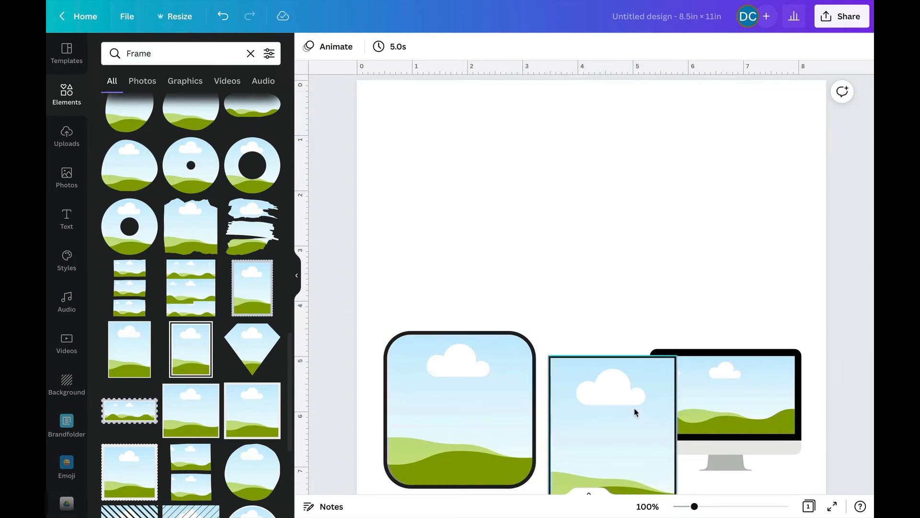
Move the bordered portrait rectangle frame to the upper middle of the page and delete the desktop monitor frame.
{"action": "left_click_drag", "start_coordinate": [634, 411], "coordinate": [613, 189]}
{"action": "left_click", "coordinate": [726, 408]}
{"action": "key", "text": "Delete"}
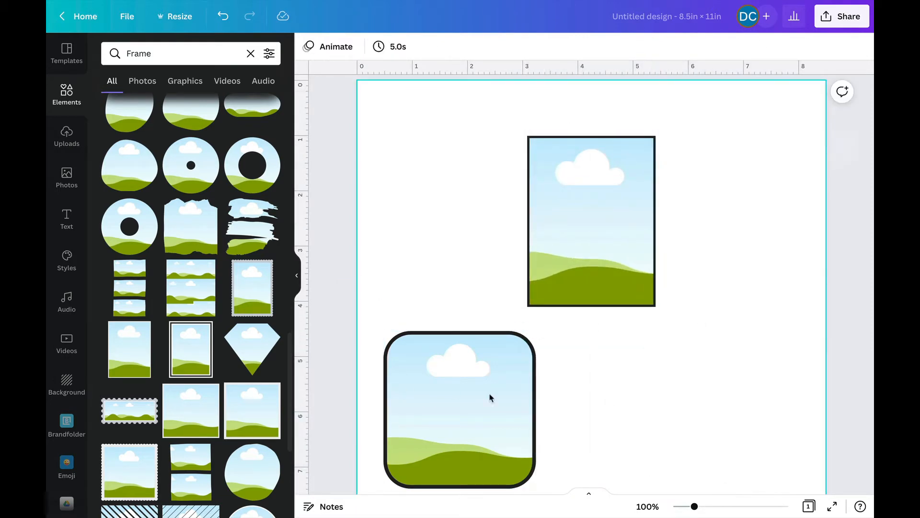
Add the bordered square frame, shrink it to about 2.8 in wide, and place it overlapping the portrait frame's lower right corner.
{"action": "left_click", "coordinate": [257, 408]}
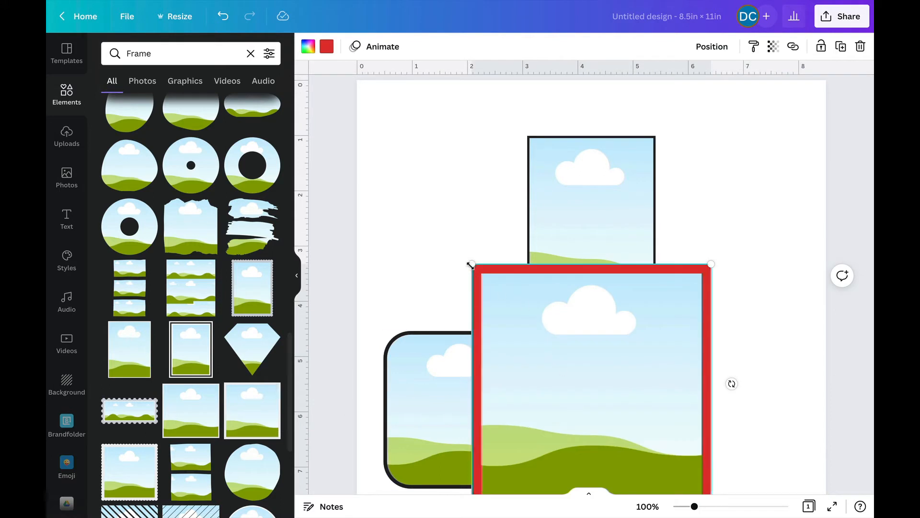
{"action": "left_click_drag", "start_coordinate": [471, 264], "coordinate": [592, 302]}
{"action": "left_click_drag", "start_coordinate": [628, 412], "coordinate": [683, 306]}
Add the square postage-stamp frame with scalloped edges, shrink it to about 2.1 in wide, and place it at the upper left of the page.
{"action": "scroll", "coordinate": [263, 308], "scroll_direction": "down", "scroll_amount": 2}
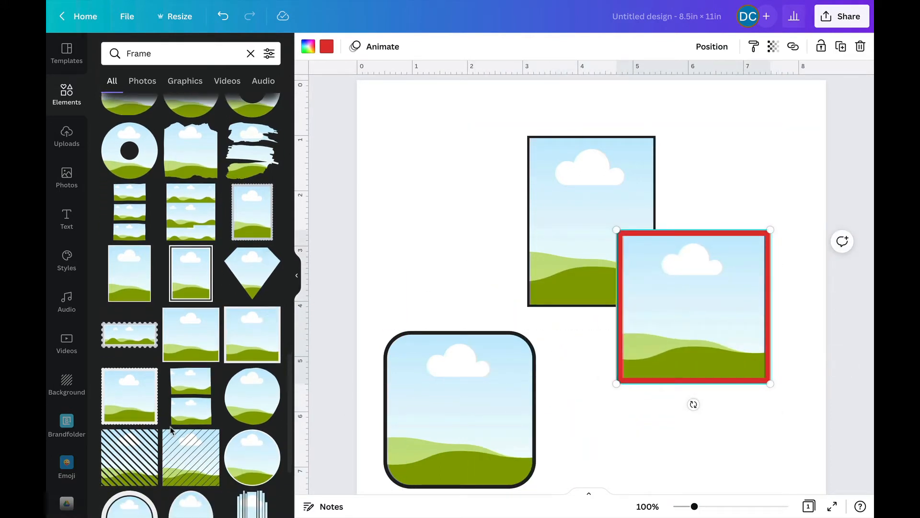
{"action": "scroll", "coordinate": [209, 374], "scroll_direction": "down", "scroll_amount": 3}
{"action": "left_click", "coordinate": [124, 328]}
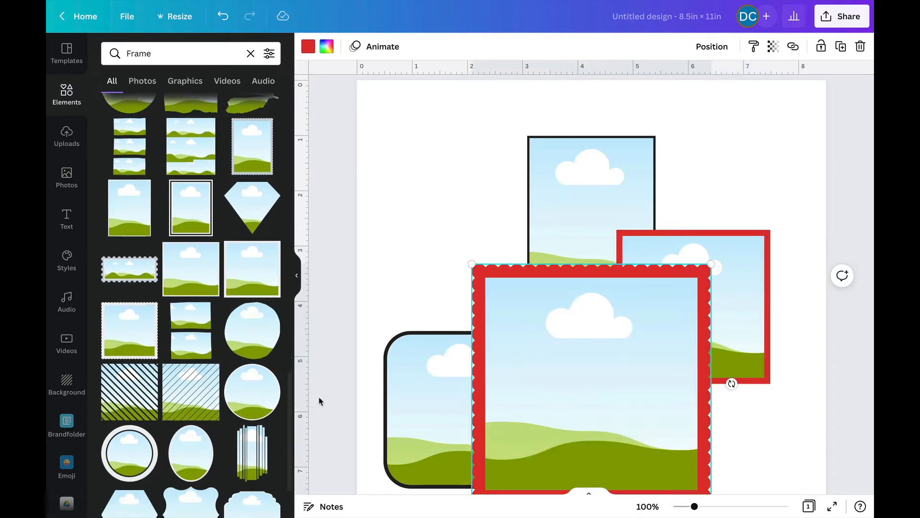
{"action": "left_click_drag", "start_coordinate": [463, 267], "coordinate": [596, 391]}
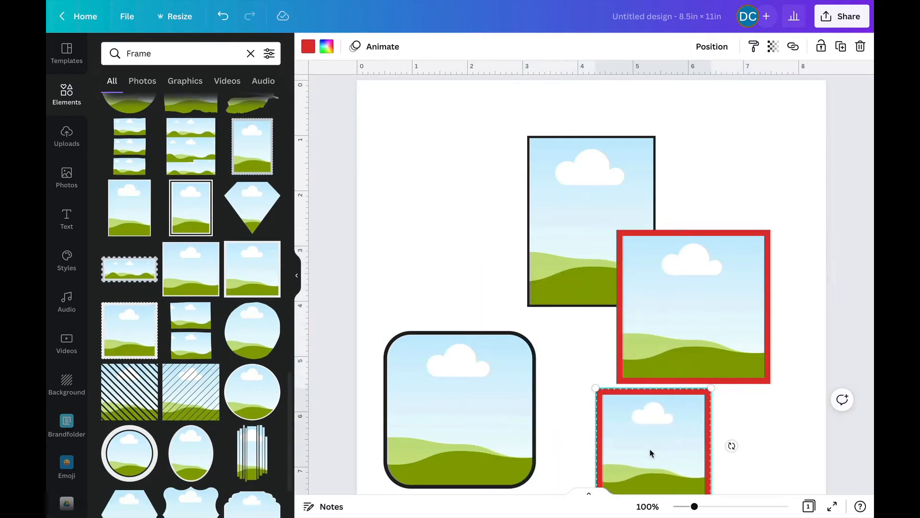
{"action": "left_click_drag", "start_coordinate": [649, 452], "coordinate": [450, 211]}
Add the bordered oval frame, shrink it to about 2.3 in wide, and place it directly below the red square frame, which is shifted up.
{"action": "scroll", "coordinate": [177, 375], "scroll_direction": "down", "scroll_amount": 2}
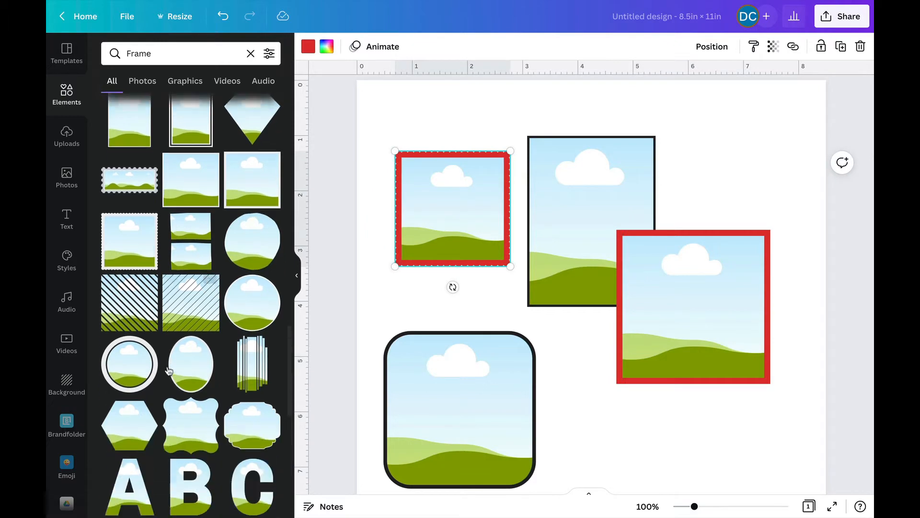
{"action": "left_click", "coordinate": [177, 375]}
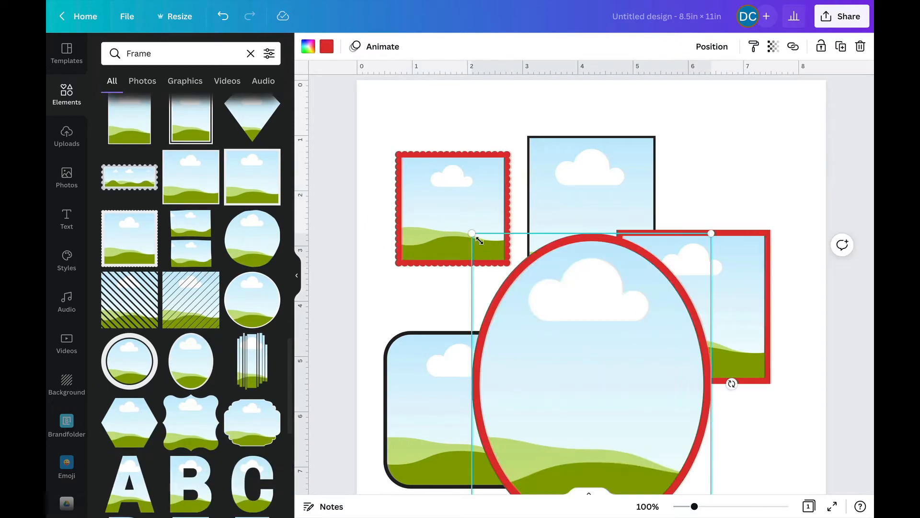
{"action": "left_click_drag", "start_coordinate": [472, 234], "coordinate": [583, 372]}
{"action": "left_click_drag", "start_coordinate": [700, 319], "coordinate": [713, 287]}
{"action": "left_click", "coordinate": [650, 419]}
{"action": "left_click_drag", "start_coordinate": [649, 419], "coordinate": [663, 388]}
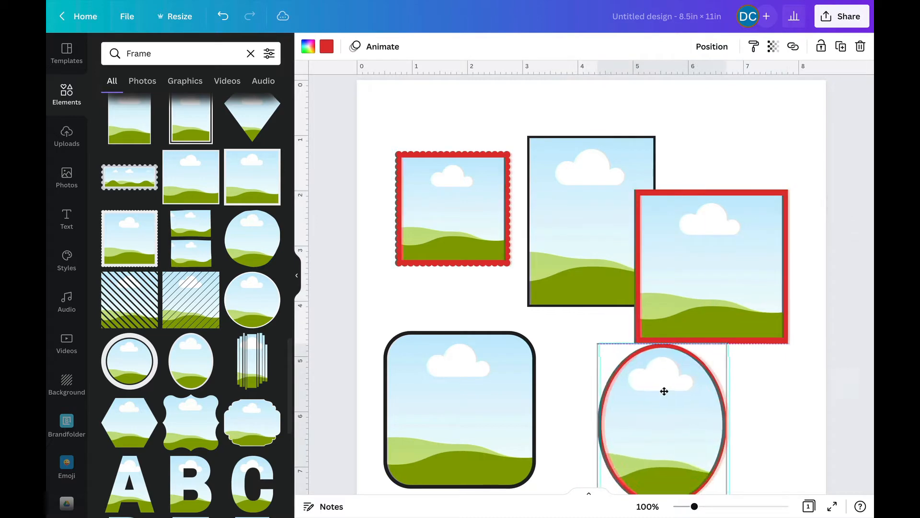
Add the thick-bordered circle frame about 2.6 in wide at the page's upper right, and move the red square and portrait frames clear of it.
{"action": "left_click", "coordinate": [130, 367]}
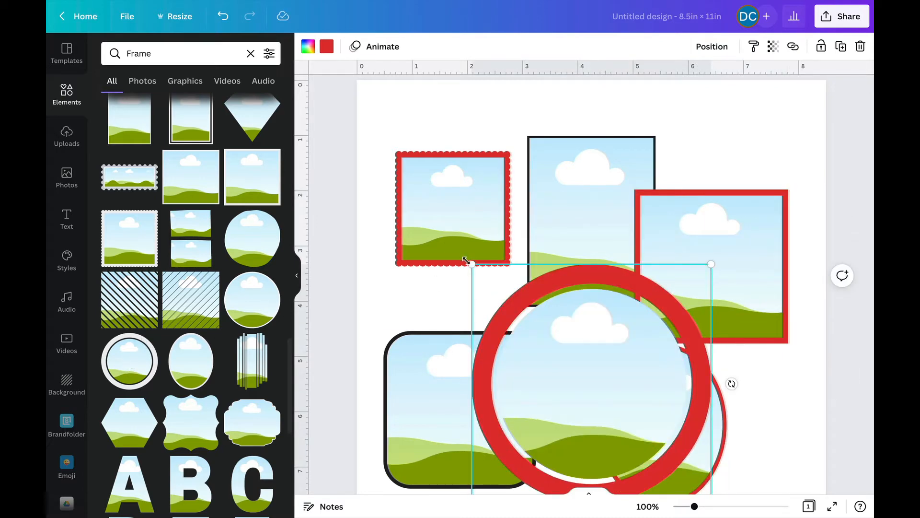
{"action": "left_click_drag", "start_coordinate": [473, 263], "coordinate": [555, 306]}
{"action": "left_click_drag", "start_coordinate": [630, 371], "coordinate": [703, 123]}
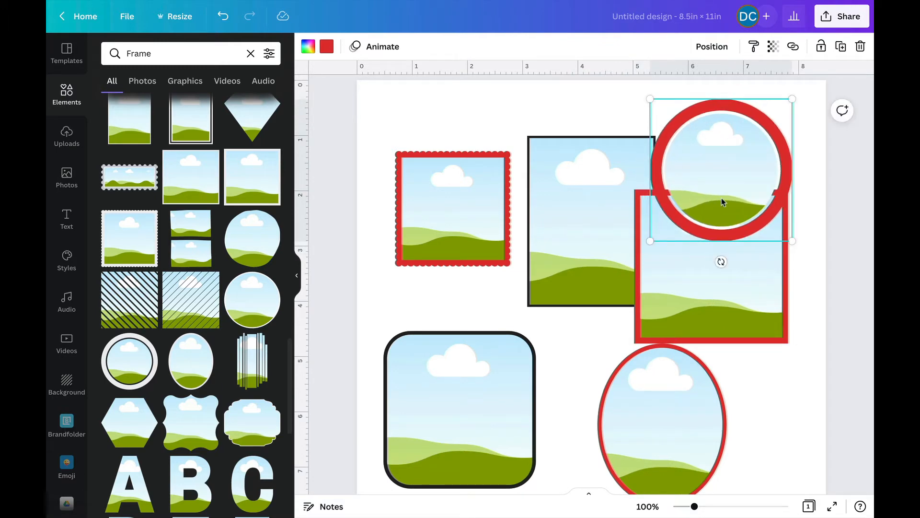
{"action": "left_click_drag", "start_coordinate": [703, 292], "coordinate": [732, 393]}
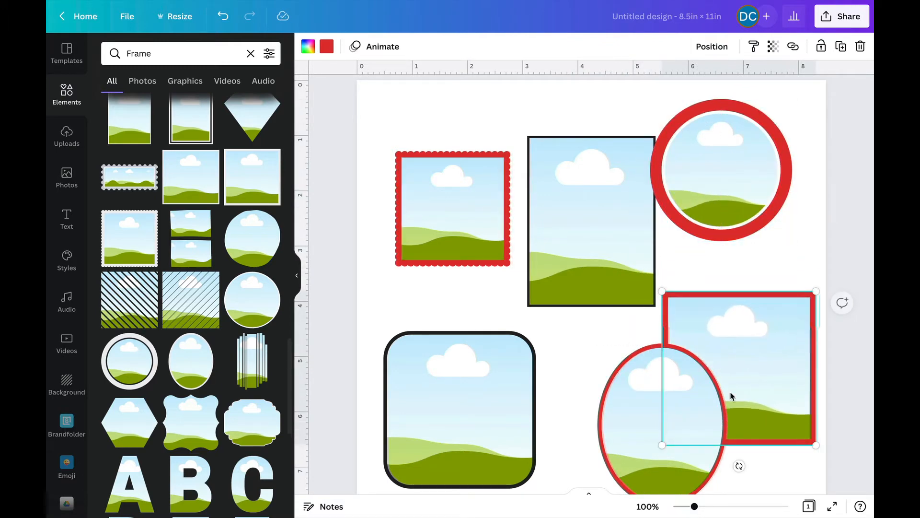
{"action": "left_click_drag", "start_coordinate": [592, 222], "coordinate": [575, 209]}
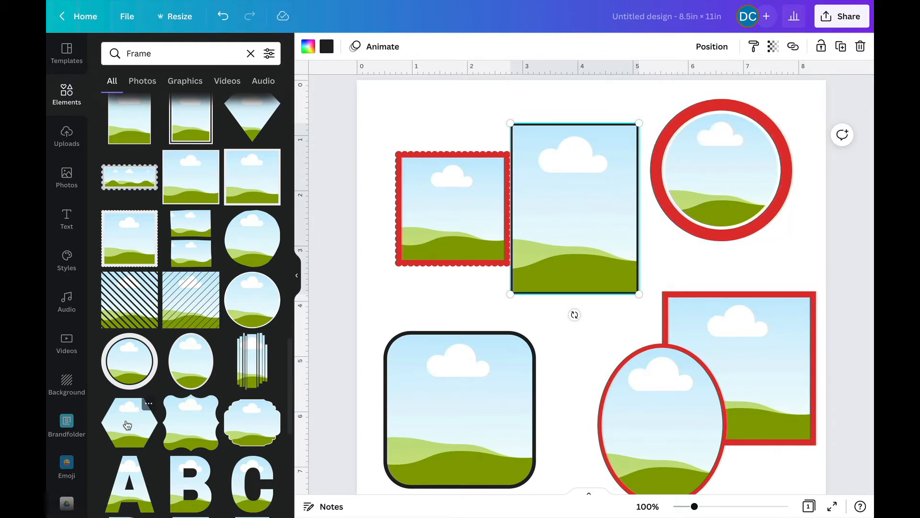
Add the red map-pin frame, shrink it to about 1.45 in wide, and place it between the rounded square and oval frames.
{"action": "scroll", "coordinate": [161, 391], "scroll_direction": "down", "scroll_amount": 6}
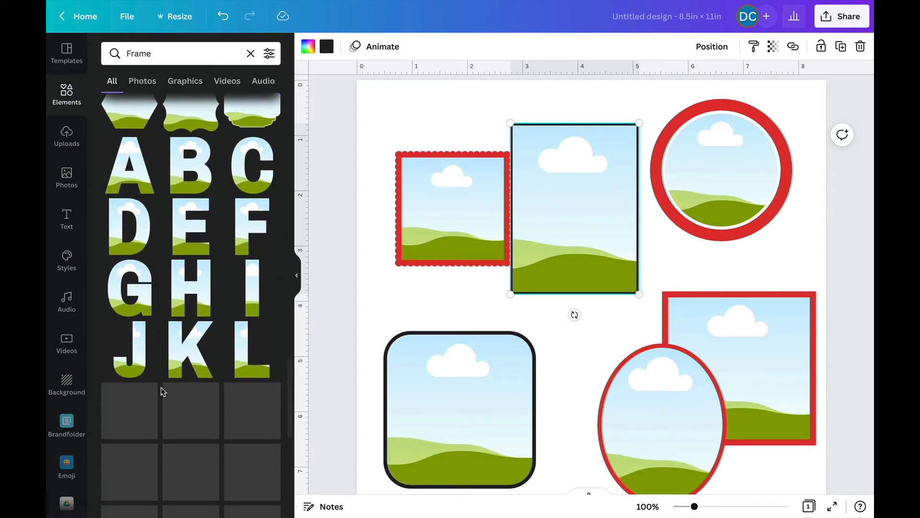
{"action": "scroll", "coordinate": [162, 391], "scroll_direction": "down", "scroll_amount": 3}
{"action": "scroll", "coordinate": [161, 390], "scroll_direction": "down", "scroll_amount": 3}
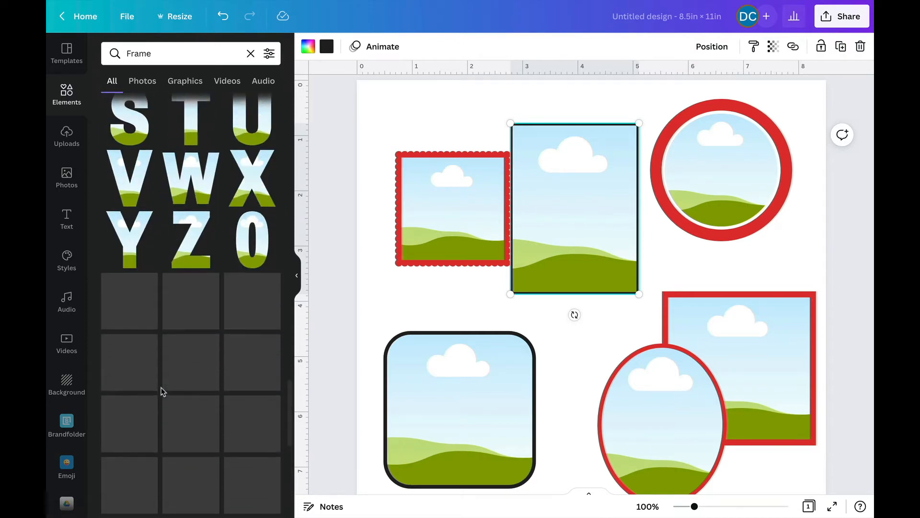
{"action": "scroll", "coordinate": [162, 390], "scroll_direction": "down", "scroll_amount": 2}
{"action": "scroll", "coordinate": [161, 391], "scroll_direction": "down", "scroll_amount": 5}
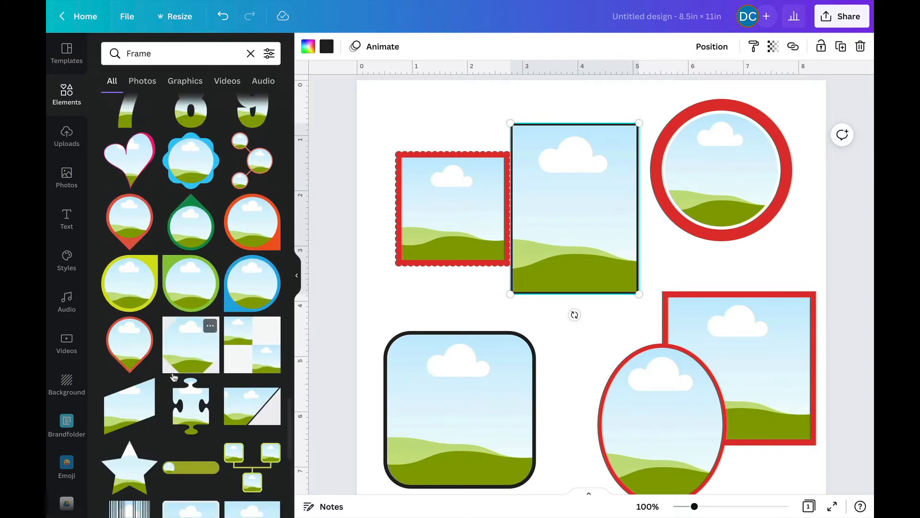
{"action": "left_click", "coordinate": [136, 228]}
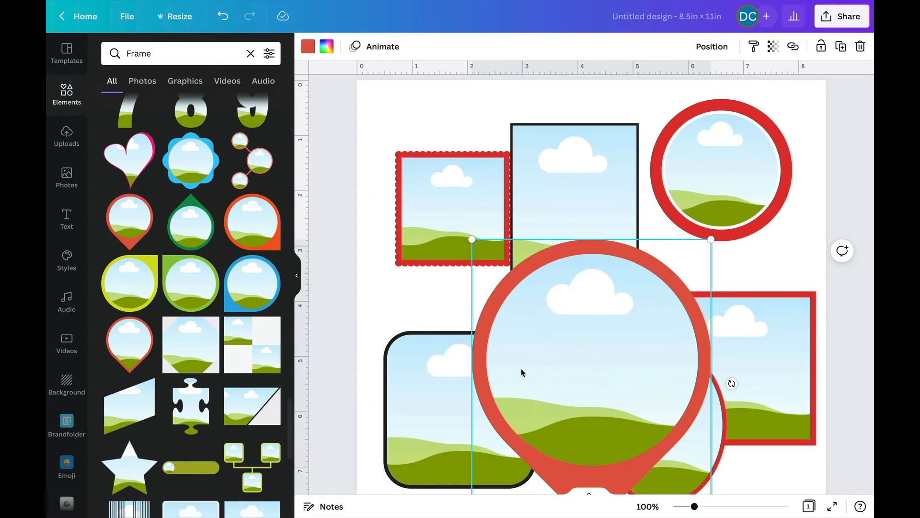
{"action": "scroll", "coordinate": [519, 372], "scroll_direction": "down", "scroll_amount": 1}
{"action": "left_click_drag", "start_coordinate": [473, 201], "coordinate": [669, 354]}
{"action": "left_click_drag", "start_coordinate": [668, 431], "coordinate": [557, 439]}
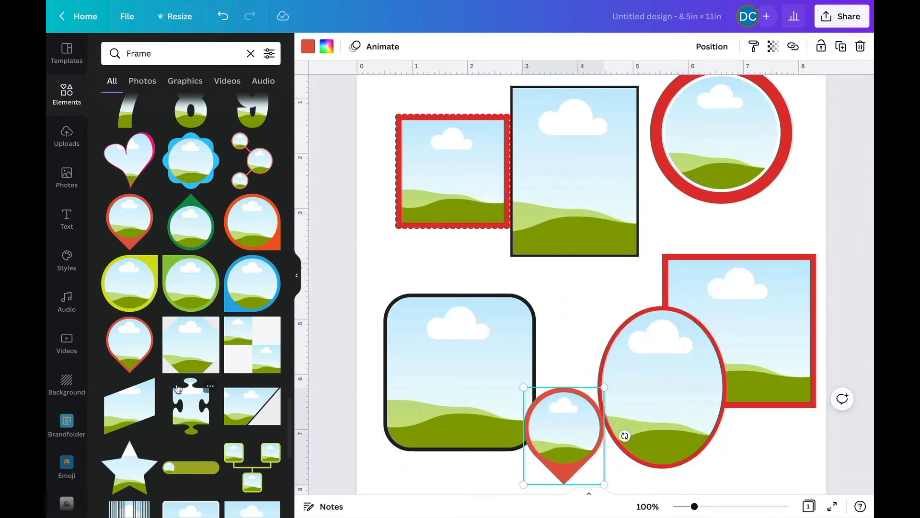
{"action": "scroll", "coordinate": [177, 388], "scroll_direction": "down", "scroll_amount": 4}
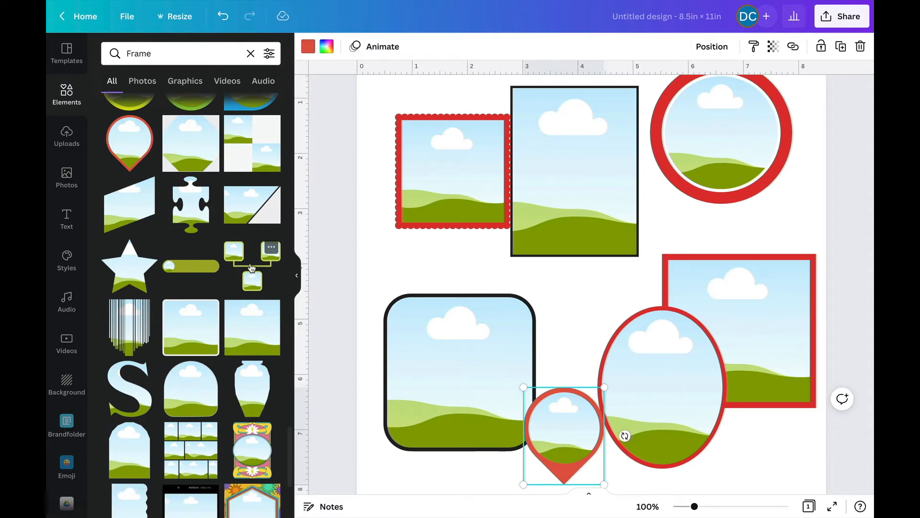
{"action": "left_click", "coordinate": [252, 267]}
{"action": "left_click_drag", "start_coordinate": [489, 254], "coordinate": [565, 292]}
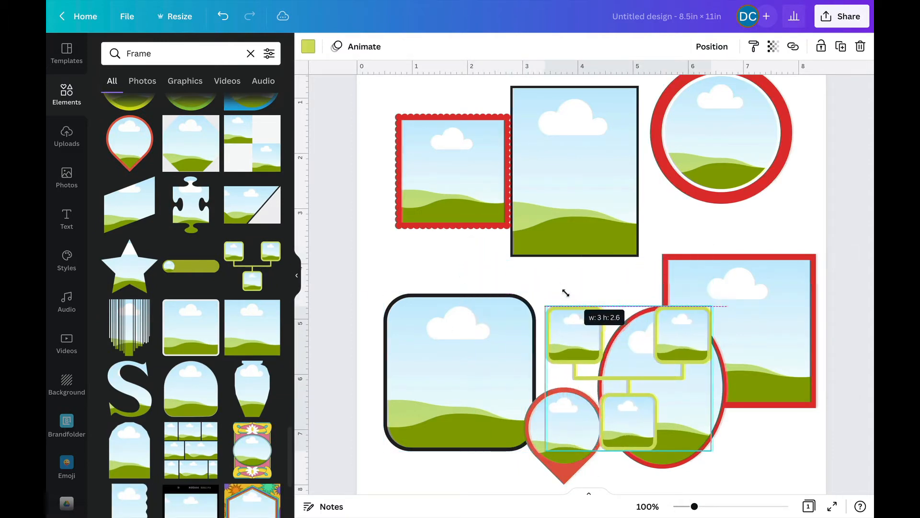
{"action": "key", "text": "Delete"}
Add the decorative floral frame with an oval opening, shrink it to about 1.5 in wide, and place it below the rounded square.
{"action": "scroll", "coordinate": [209, 407], "scroll_direction": "down", "scroll_amount": 5}
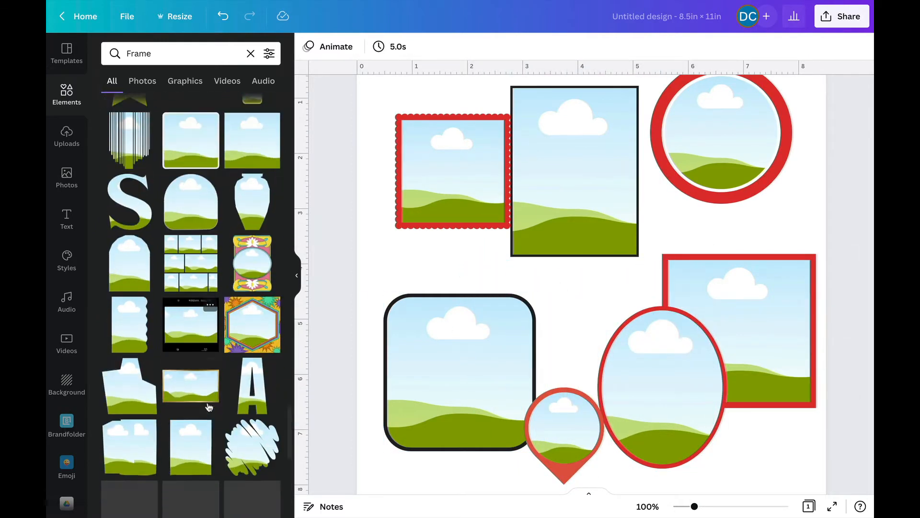
{"action": "left_click", "coordinate": [258, 184]}
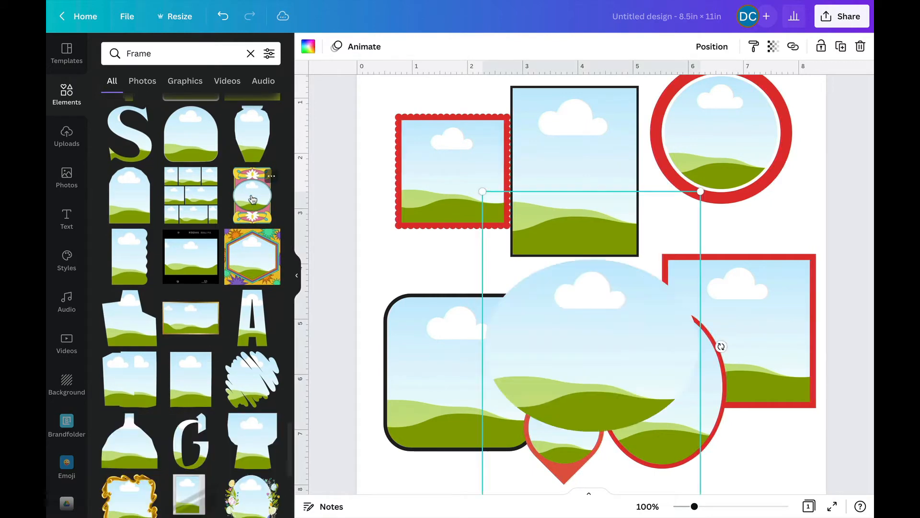
{"action": "left_click_drag", "start_coordinate": [485, 192], "coordinate": [617, 383]}
{"action": "scroll", "coordinate": [743, 407], "scroll_direction": "down", "scroll_amount": 2}
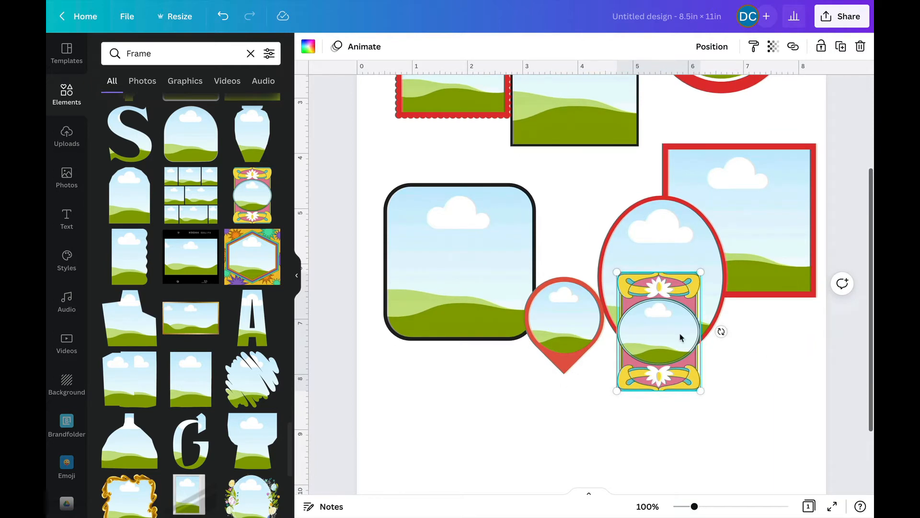
{"action": "left_click_drag", "start_coordinate": [645, 334], "coordinate": [423, 415]}
Add the ornate gold frame, shrink it to about 1.9 in wide, and place it at the lower right of the page.
{"action": "scroll", "coordinate": [196, 418], "scroll_direction": "down", "scroll_amount": 3}
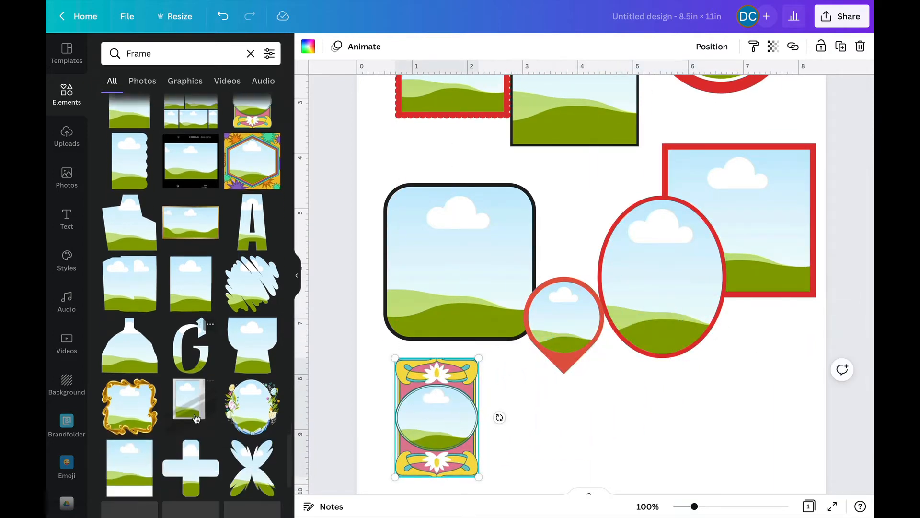
{"action": "left_click", "coordinate": [128, 361]}
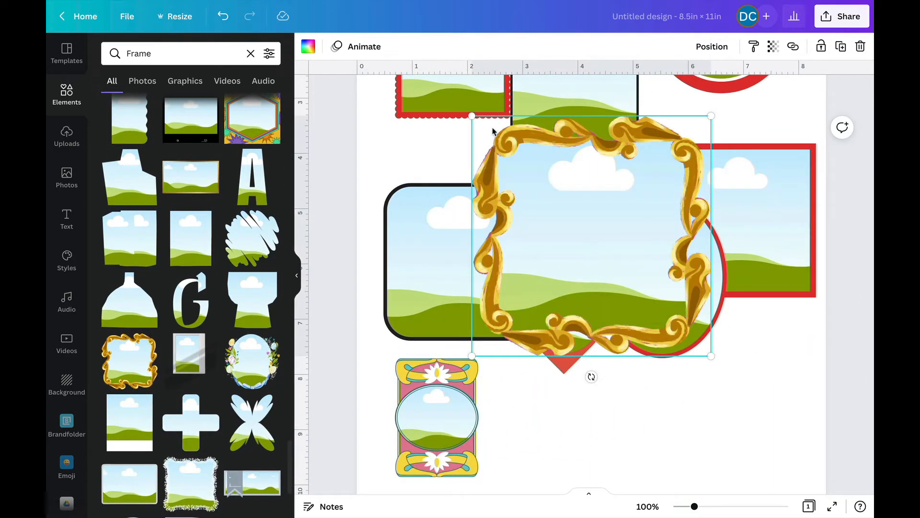
{"action": "left_click_drag", "start_coordinate": [471, 117], "coordinate": [603, 249]}
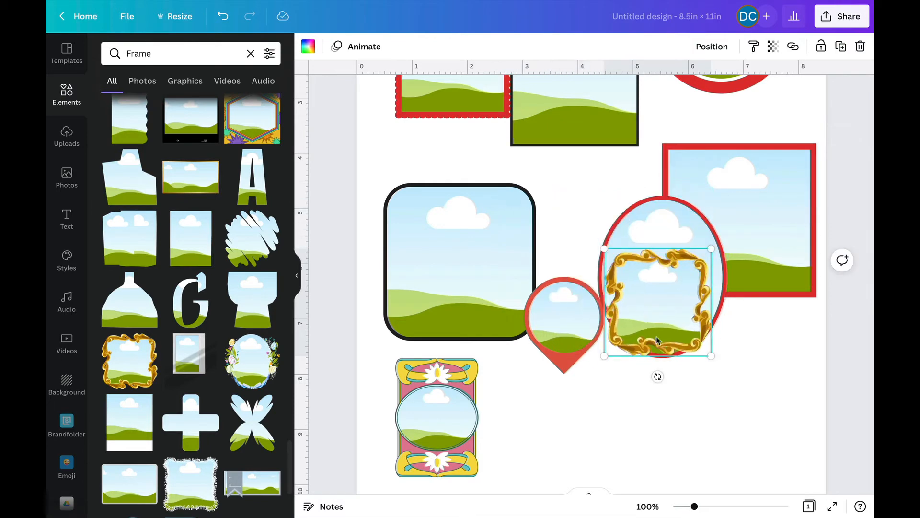
{"action": "left_click_drag", "start_coordinate": [640, 314], "coordinate": [724, 464]}
Add the landscape rectangle frame with a silver border, shrink it to about 2.3 in wide, and place it below the map-pin frame.
{"action": "scroll", "coordinate": [206, 401], "scroll_direction": "down", "scroll_amount": 4}
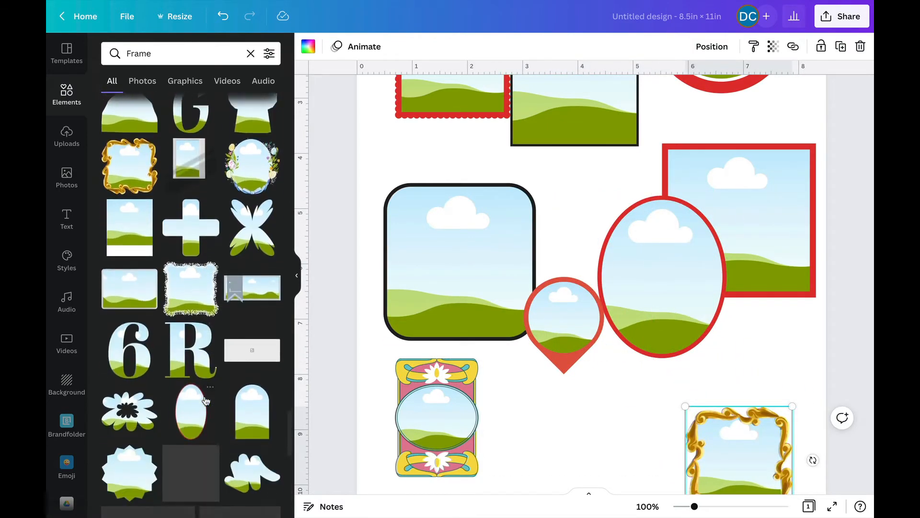
{"action": "left_click", "coordinate": [126, 295]}
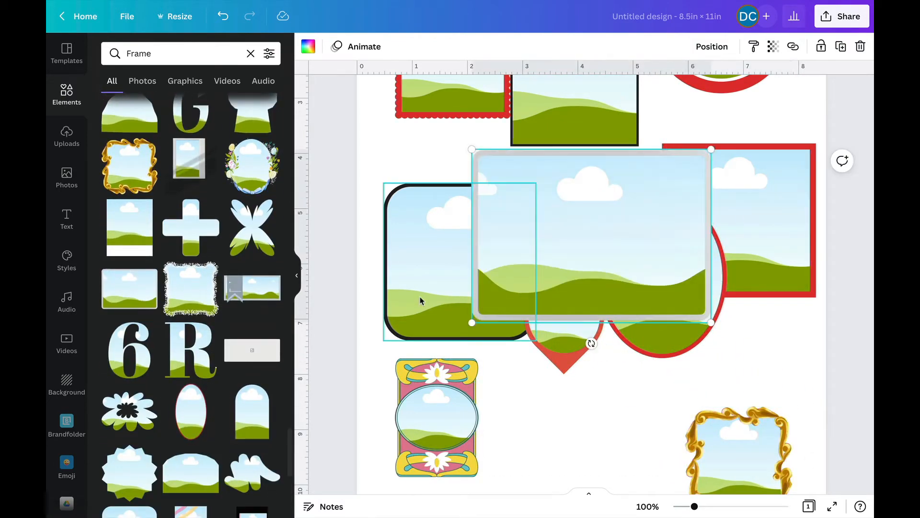
{"action": "left_click_drag", "start_coordinate": [473, 150], "coordinate": [590, 233]}
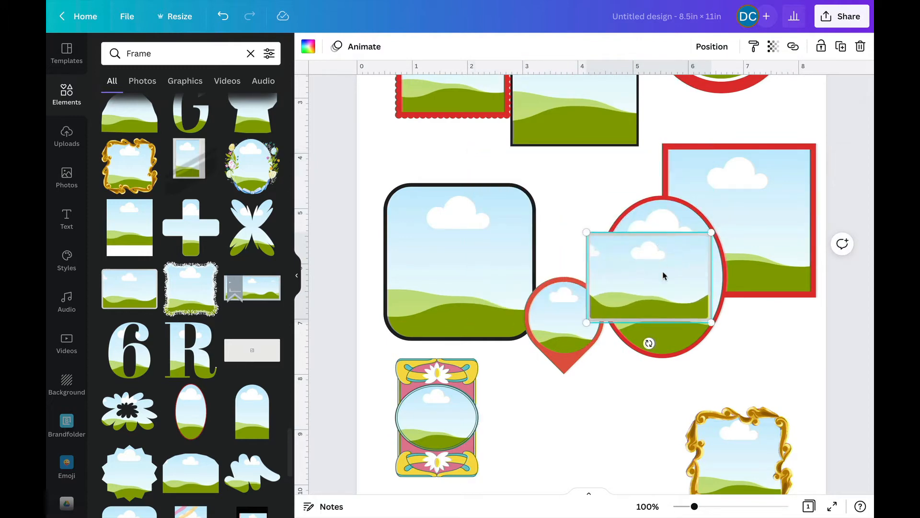
{"action": "left_click_drag", "start_coordinate": [666, 288], "coordinate": [600, 441]}
Delete the decorative floral frame and the ornate gold frame from the lower part of the page.
{"action": "left_click", "coordinate": [467, 422]}
{"action": "key", "text": "Delete"}
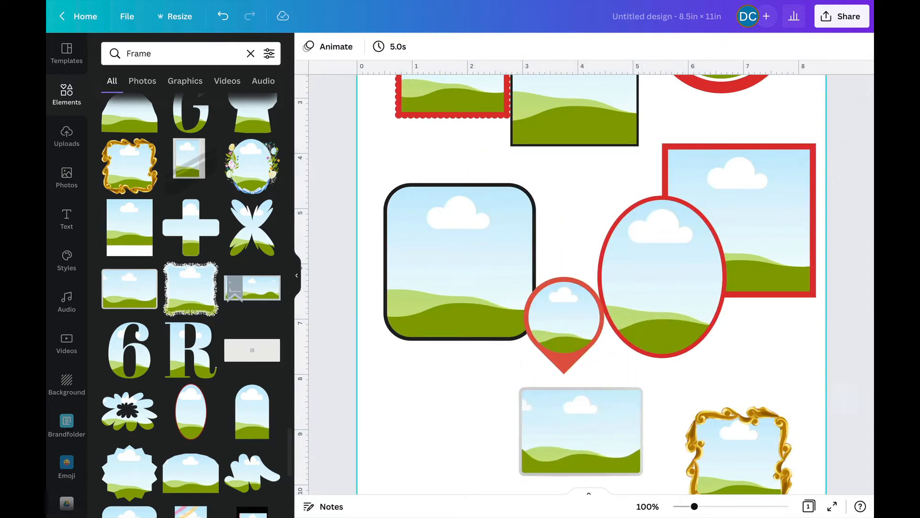
{"action": "left_click", "coordinate": [761, 448]}
{"action": "key", "text": "Delete"}
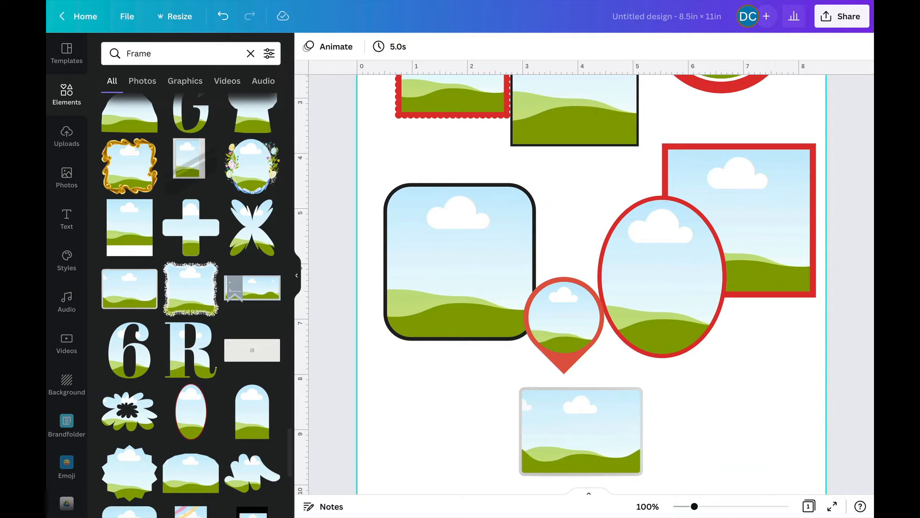
Change the rounded square frame's border color from black to the yellow-orange brand kit color.
{"action": "left_click", "coordinate": [606, 439]}
{"action": "left_click", "coordinate": [446, 184]}
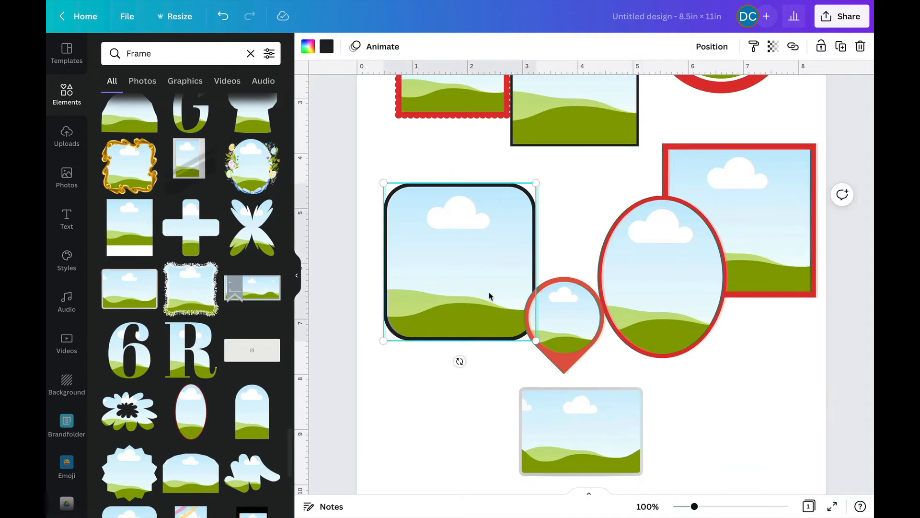
{"action": "left_click", "coordinate": [327, 48]}
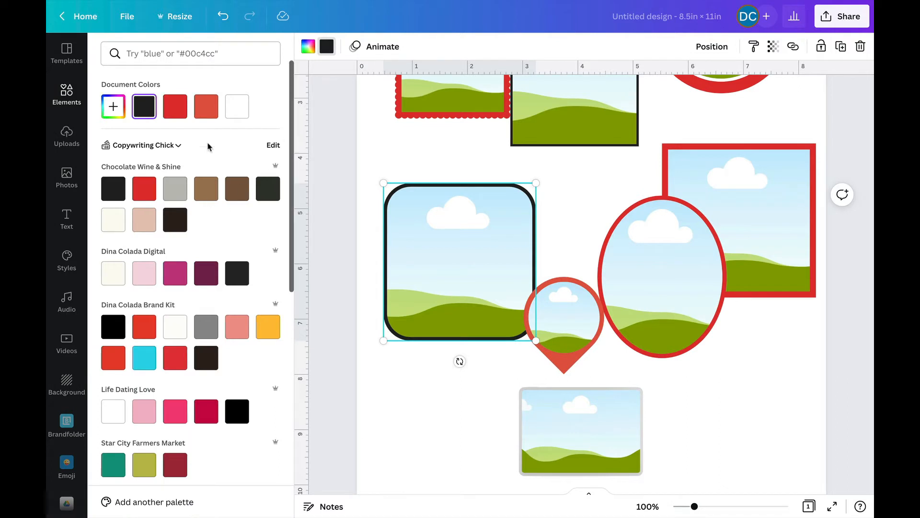
{"action": "left_click", "coordinate": [259, 328]}
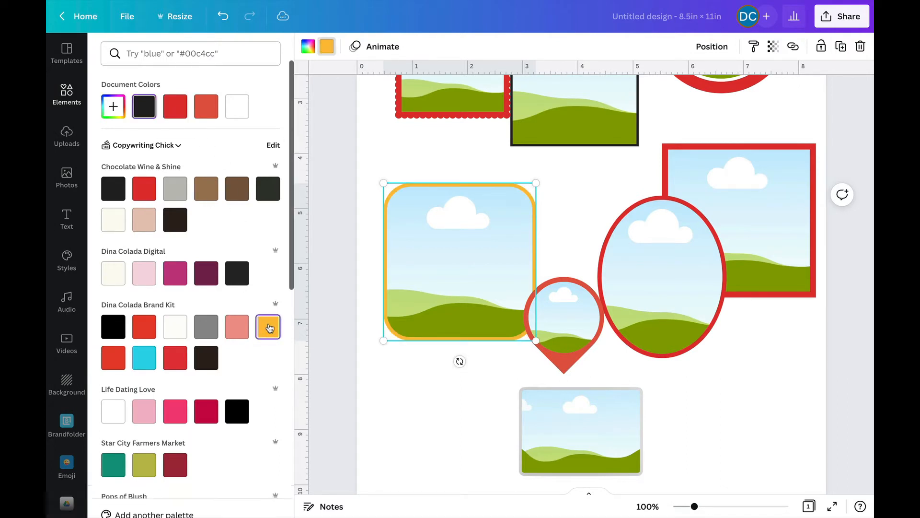
Change the borders of the tall rectangle frame and the circle frame to the yellow-orange brand kit color.
{"action": "left_click", "coordinate": [531, 127]}
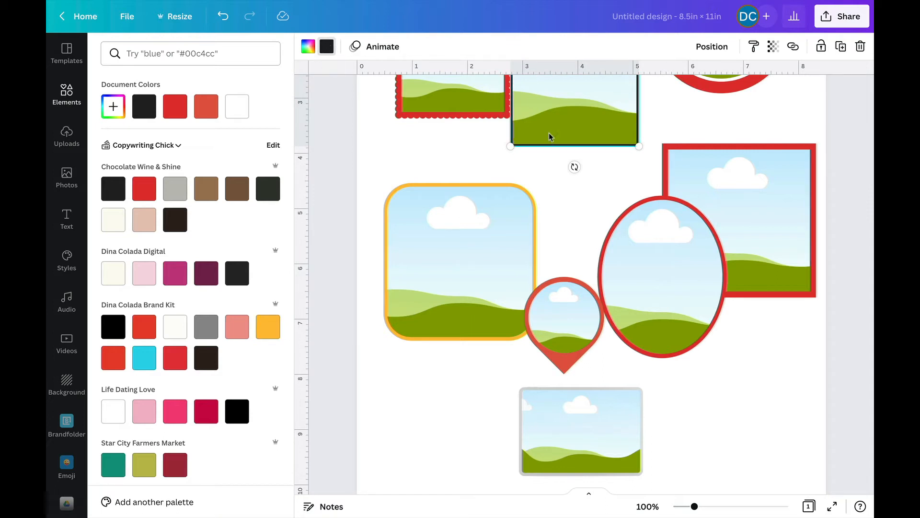
{"action": "scroll", "coordinate": [557, 130], "scroll_direction": "up", "scroll_amount": 3}
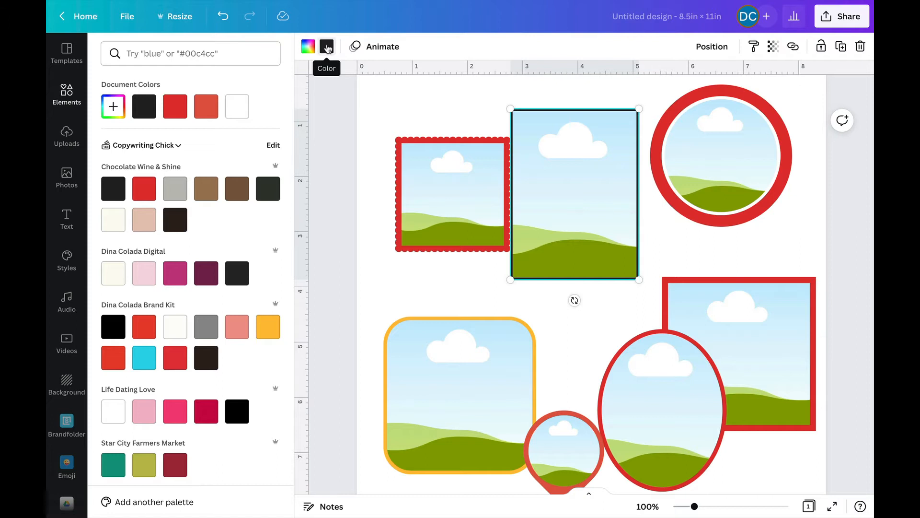
{"action": "left_click", "coordinate": [268, 326]}
{"action": "left_click", "coordinate": [725, 158]}
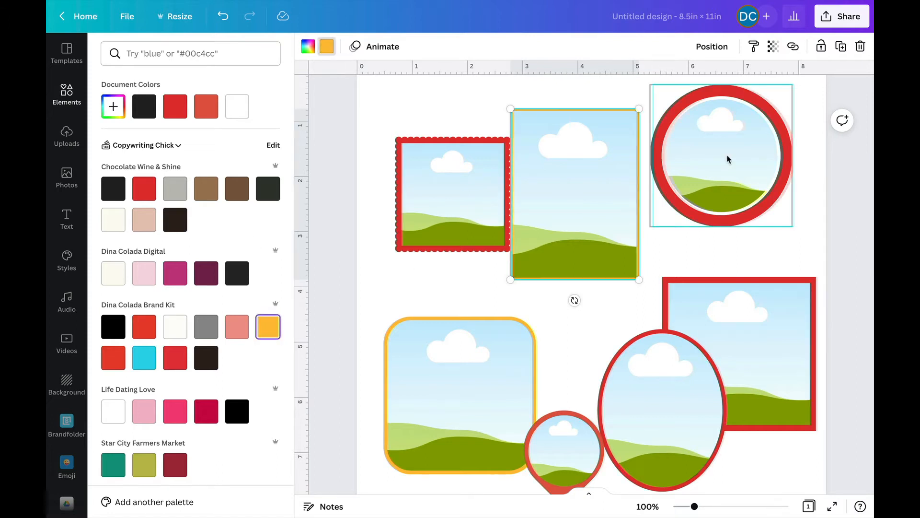
{"action": "left_click", "coordinate": [329, 49]}
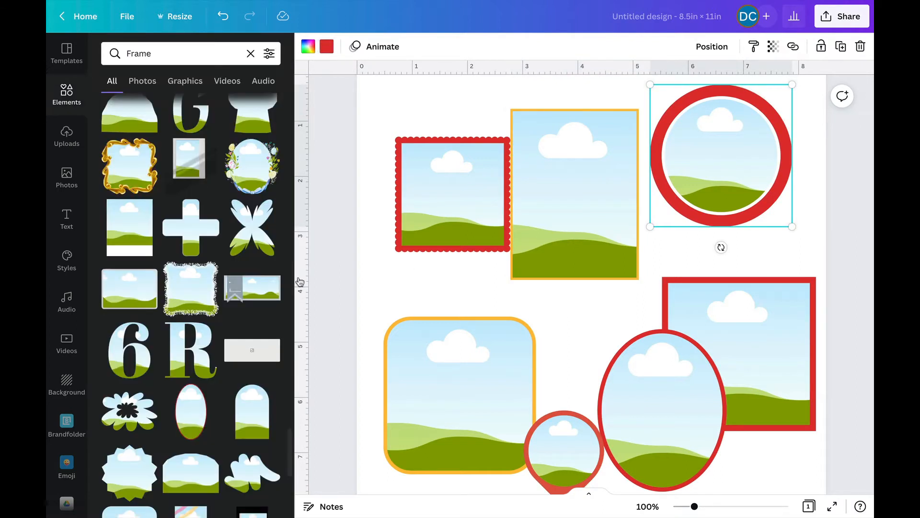
{"action": "left_click", "coordinate": [328, 47]}
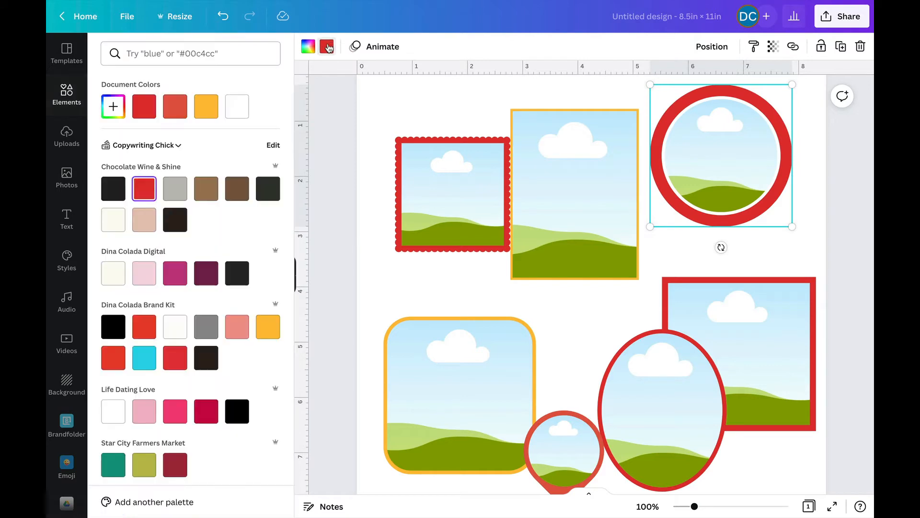
{"action": "left_click", "coordinate": [268, 326]}
Change the oval frame's border to the Star City Farmers Market green and the square frame's border to the brand kit's cyan.
{"action": "left_click", "coordinate": [643, 390]}
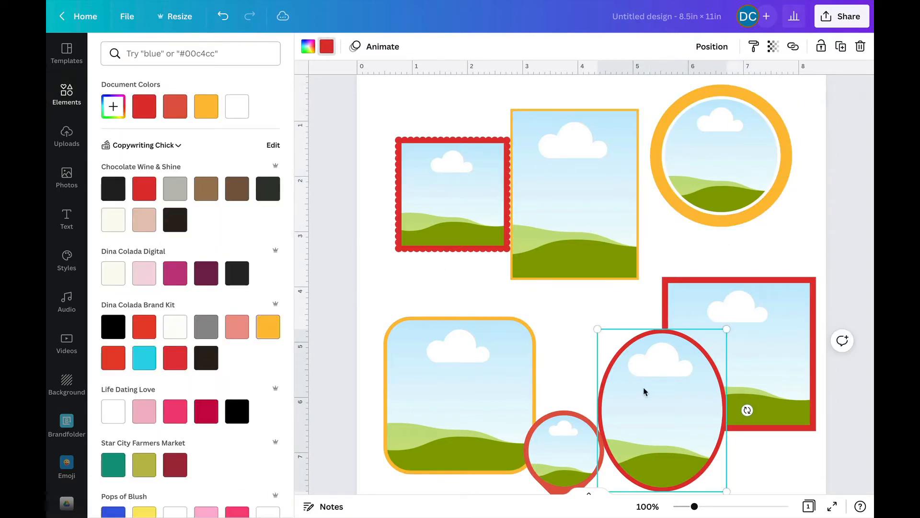
{"action": "left_click", "coordinate": [108, 472]}
{"action": "left_click", "coordinate": [767, 307]}
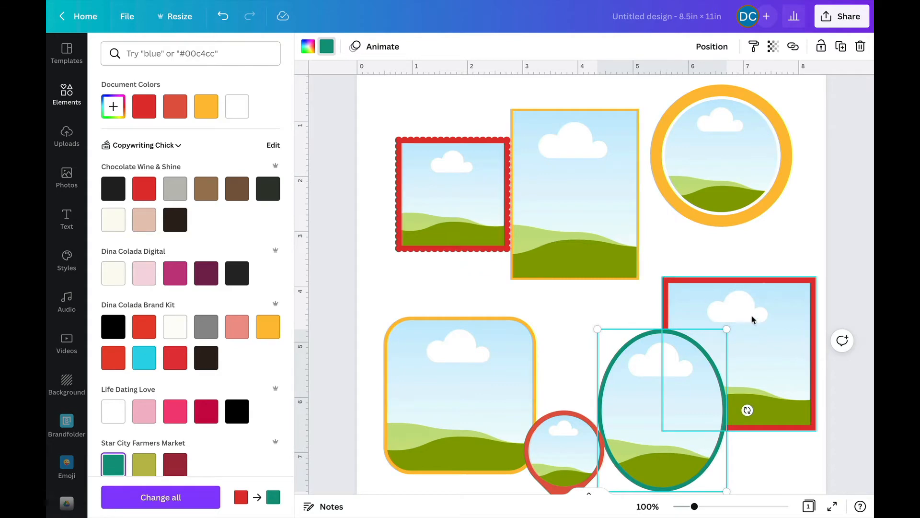
{"action": "scroll", "coordinate": [154, 345], "scroll_direction": "down", "scroll_amount": 1}
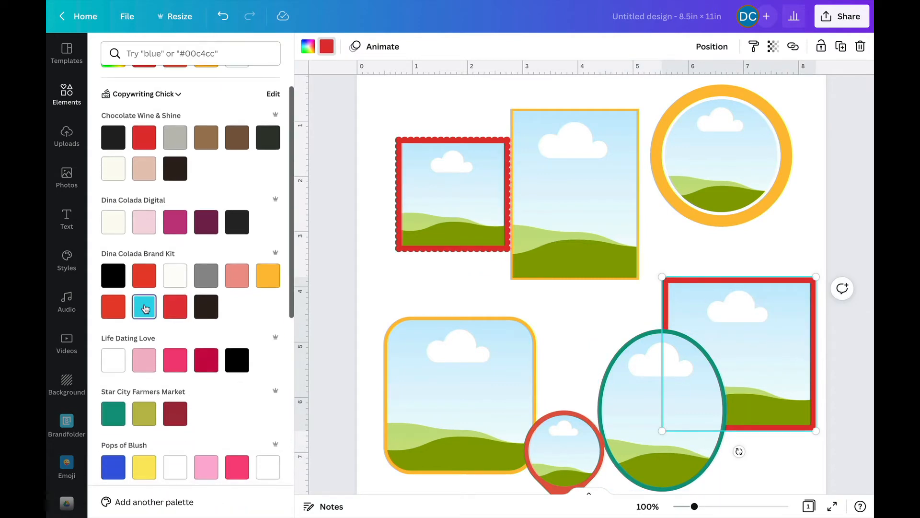
{"action": "left_click", "coordinate": [145, 308]}
Enlarge the silver landscape frame to about 2.6 in wide and move it left along the lower part of the page.
{"action": "scroll", "coordinate": [519, 370], "scroll_direction": "down", "scroll_amount": 2}
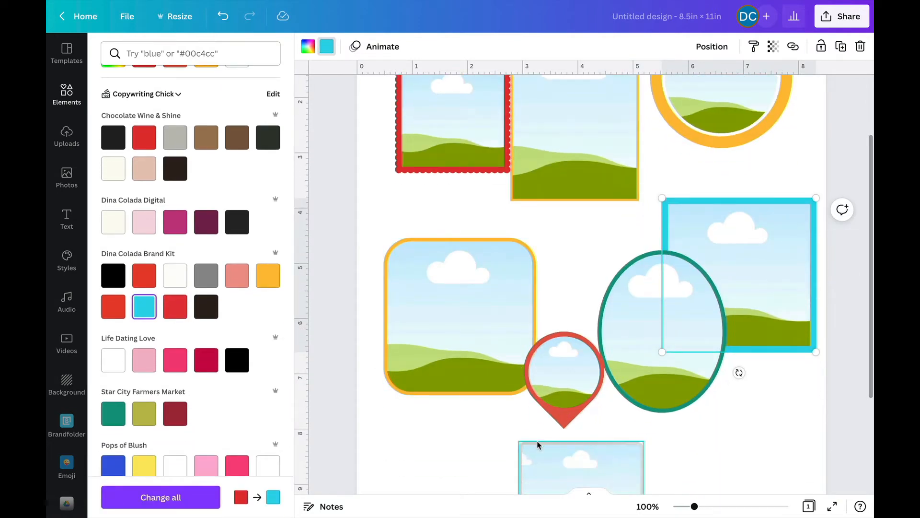
{"action": "scroll", "coordinate": [539, 441], "scroll_direction": "down", "scroll_amount": 3}
{"action": "left_click", "coordinate": [575, 365]}
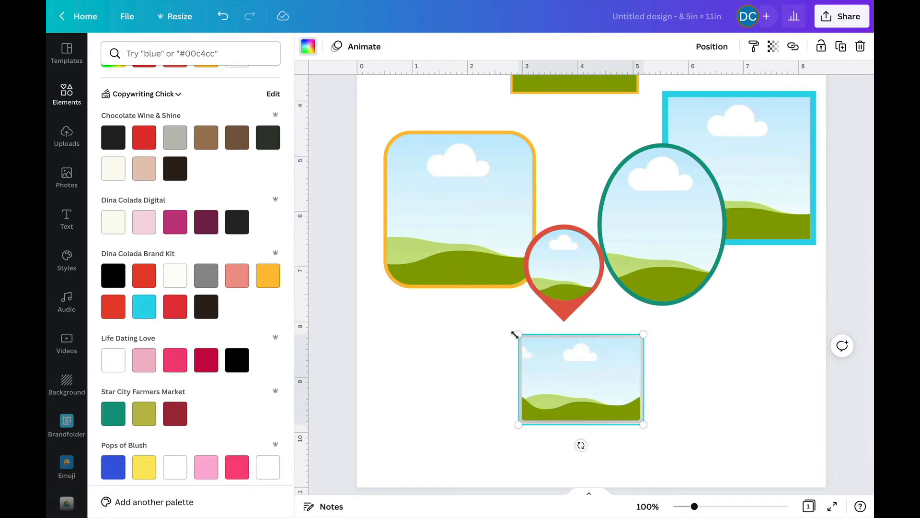
{"action": "left_click_drag", "start_coordinate": [515, 335], "coordinate": [490, 332]}
{"action": "left_click_drag", "start_coordinate": [577, 376], "coordinate": [530, 387]}
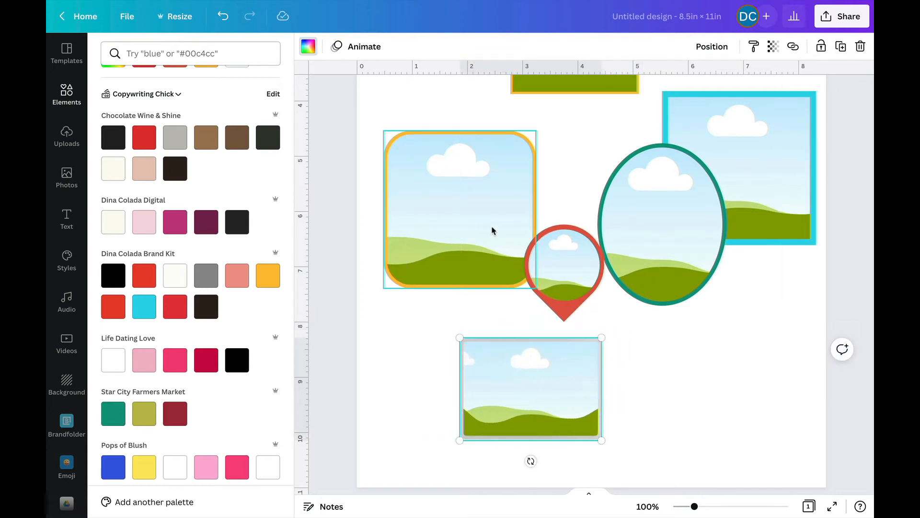
Move the green oval frame down into the empty space below the cyan square frame.
{"action": "left_click", "coordinate": [492, 231]}
{"action": "left_click", "coordinate": [733, 131]}
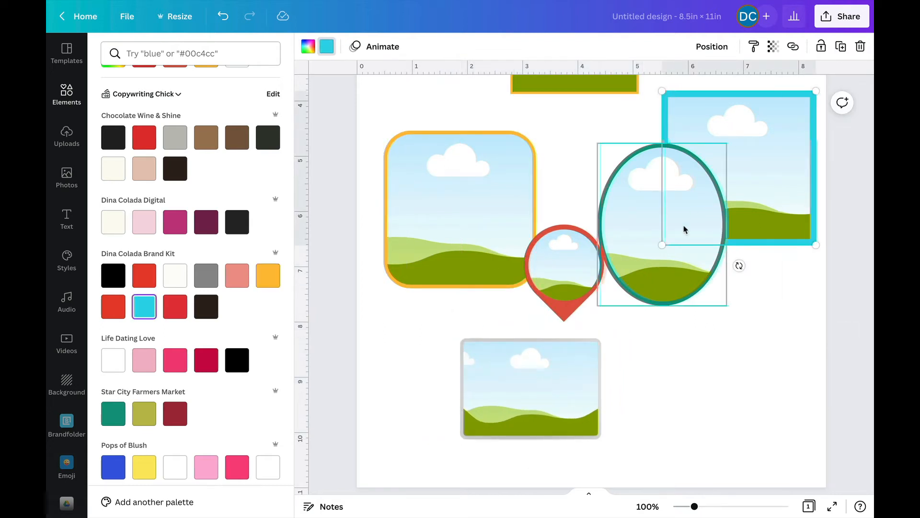
{"action": "left_click_drag", "start_coordinate": [673, 283], "coordinate": [713, 412]}
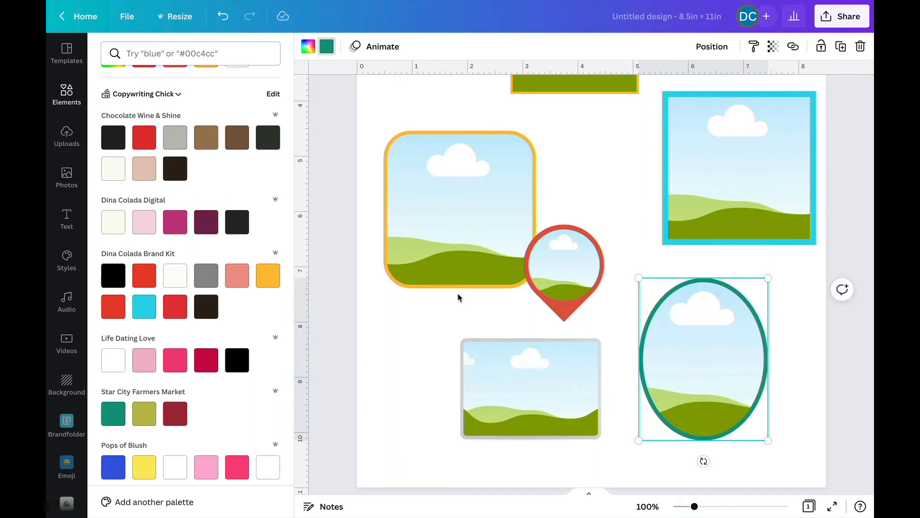
Shift the map-pin frame right, away from the rounded square frame, and shrink the rounded square frame to about 1.9 in wide.
{"action": "mouse_move", "coordinate": [456, 216]}
{"action": "left_mouse_down"}
{"action": "mouse_move", "coordinate": [464, 199]}
{"action": "mouse_move", "coordinate": [456, 210]}
{"action": "left_mouse_up"}
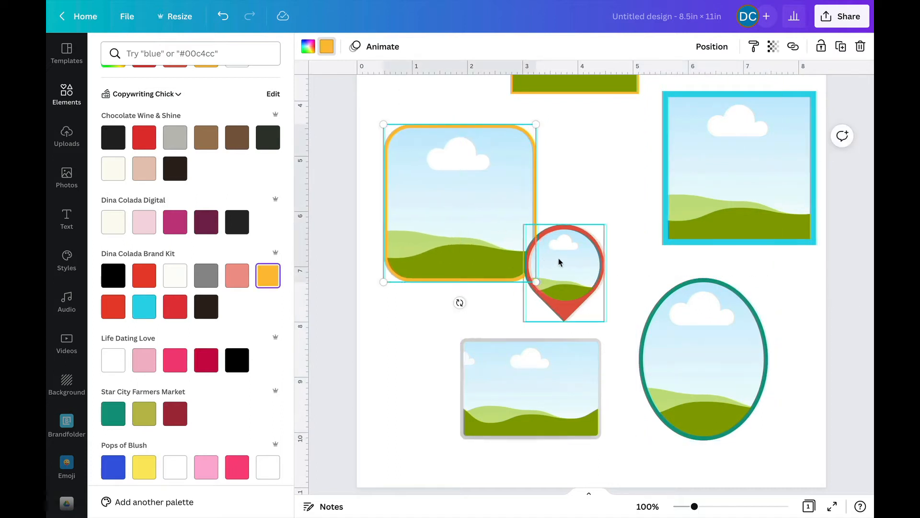
{"action": "left_click_drag", "start_coordinate": [559, 262], "coordinate": [580, 261]}
{"action": "left_click", "coordinate": [529, 203]}
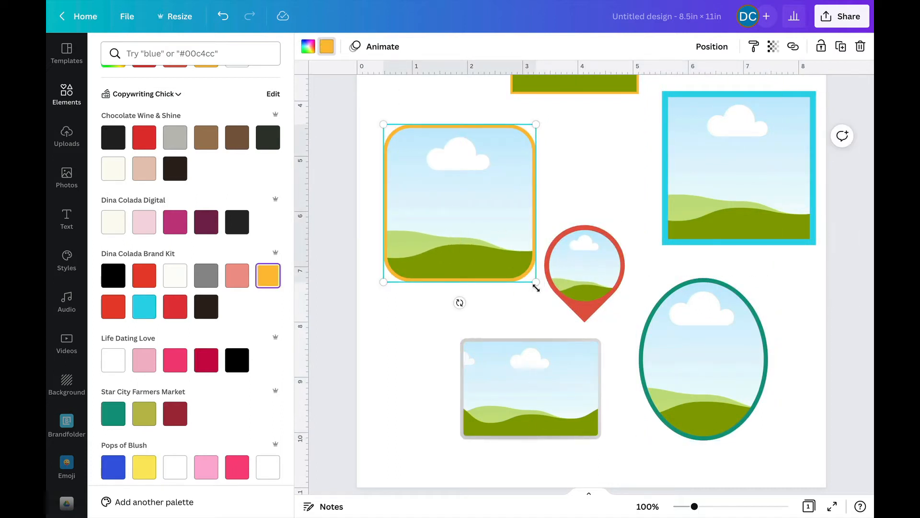
{"action": "left_click_drag", "start_coordinate": [536, 287], "coordinate": [489, 232]}
Enlarge the silver landscape frame to about 3.2 in wide, shifting it up and left, and delete the map-pin frame.
{"action": "left_click", "coordinate": [462, 355]}
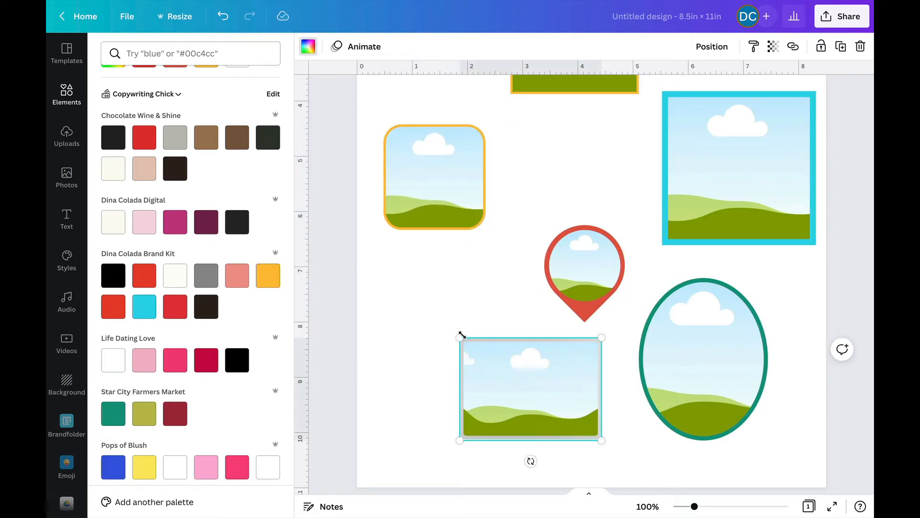
{"action": "left_click_drag", "start_coordinate": [461, 335], "coordinate": [424, 311]}
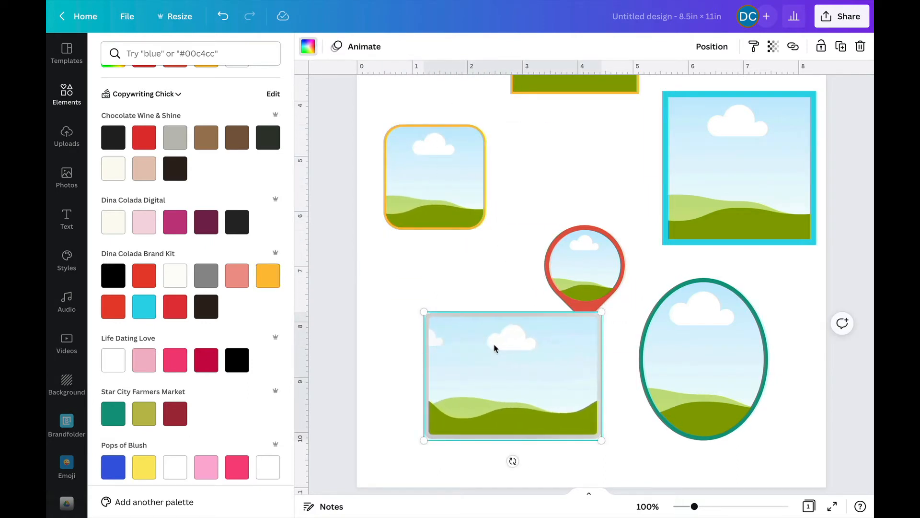
{"action": "left_click_drag", "start_coordinate": [495, 349], "coordinate": [469, 317]}
{"action": "left_click", "coordinate": [585, 269]}
{"action": "key", "text": "Delete"}
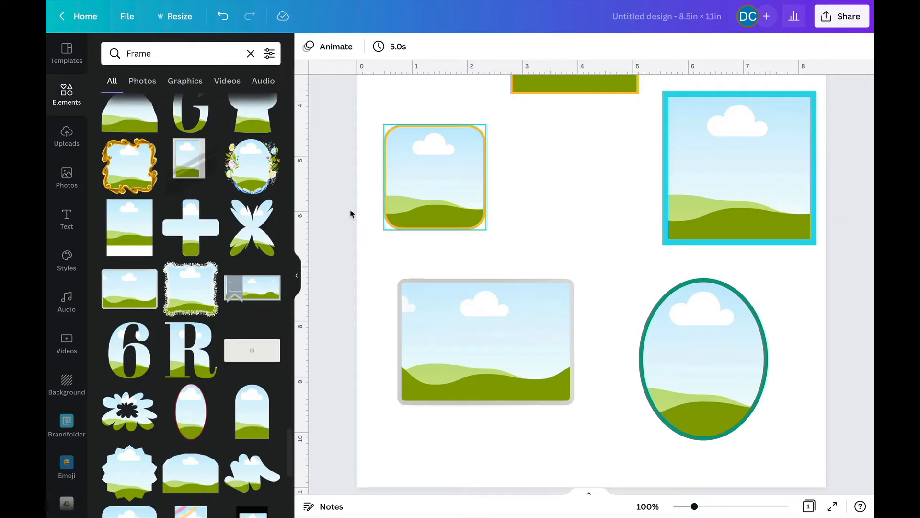
Show the library of uploaded images.
{"action": "scroll", "coordinate": [223, 254], "scroll_direction": "down", "scroll_amount": 9}
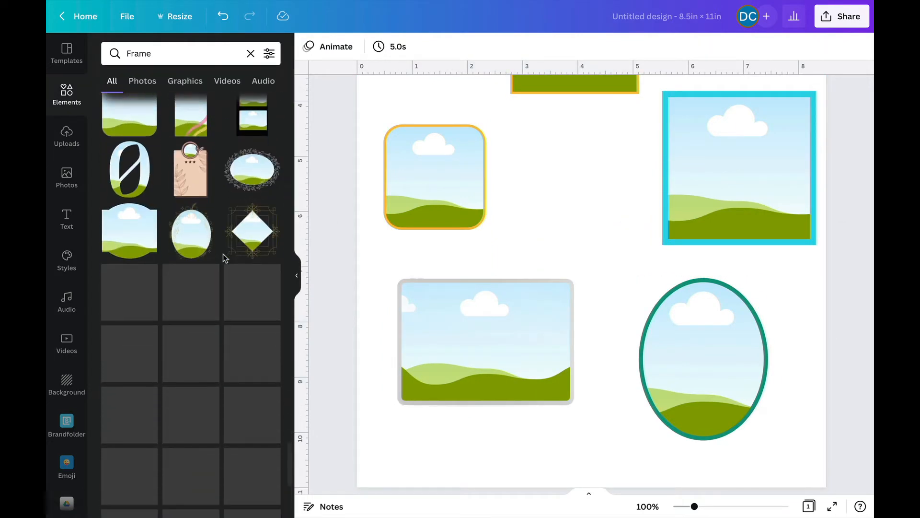
{"action": "scroll", "coordinate": [223, 256], "scroll_direction": "up", "scroll_amount": 3}
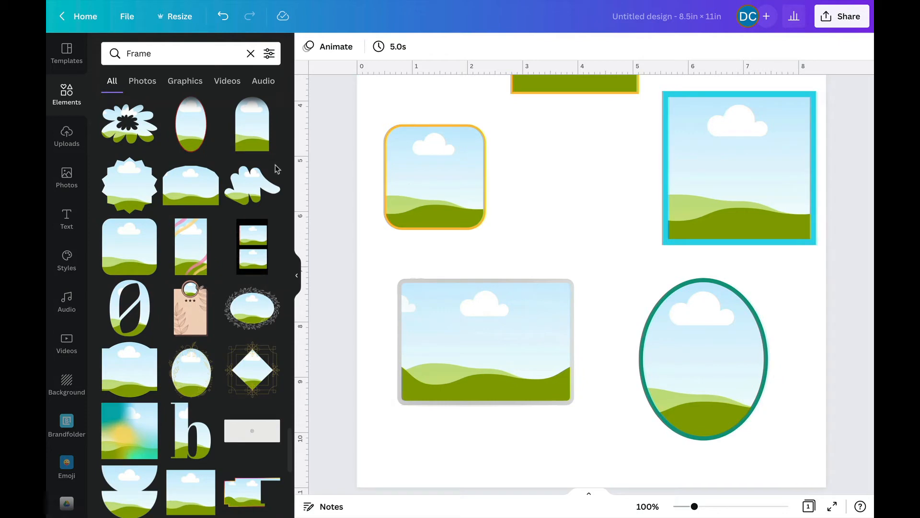
{"action": "left_click", "coordinate": [67, 177]}
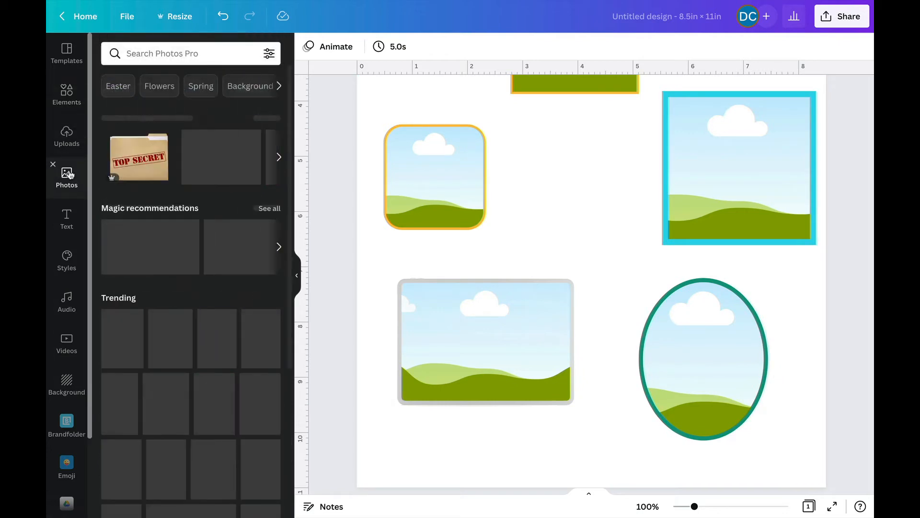
{"action": "left_click", "coordinate": [70, 141]}
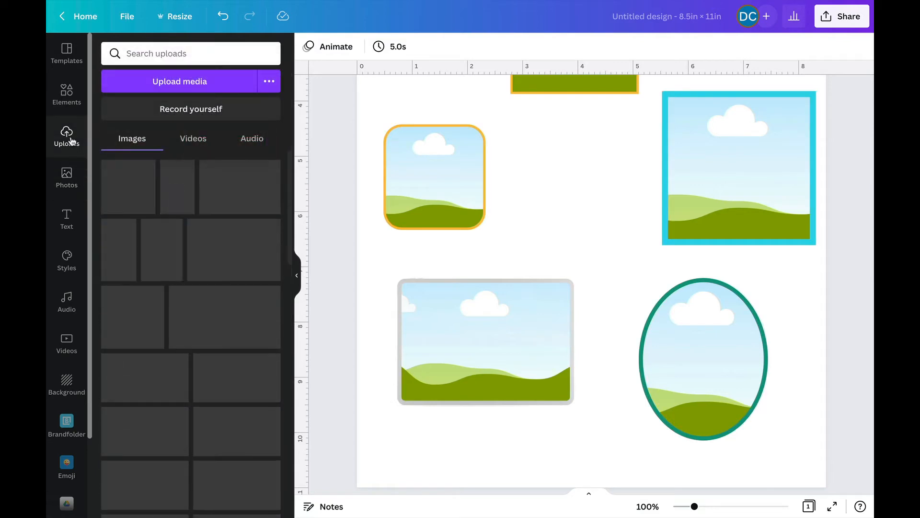
{"action": "left_click", "coordinate": [197, 83]}
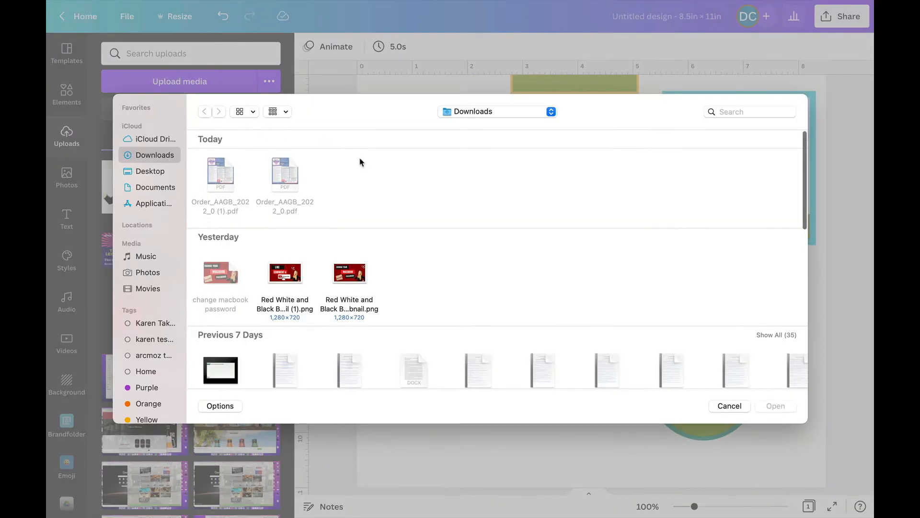
{"action": "scroll", "coordinate": [364, 265], "scroll_direction": "down", "scroll_amount": 3}
{"action": "scroll", "coordinate": [287, 254], "scroll_direction": "up", "scroll_amount": 3}
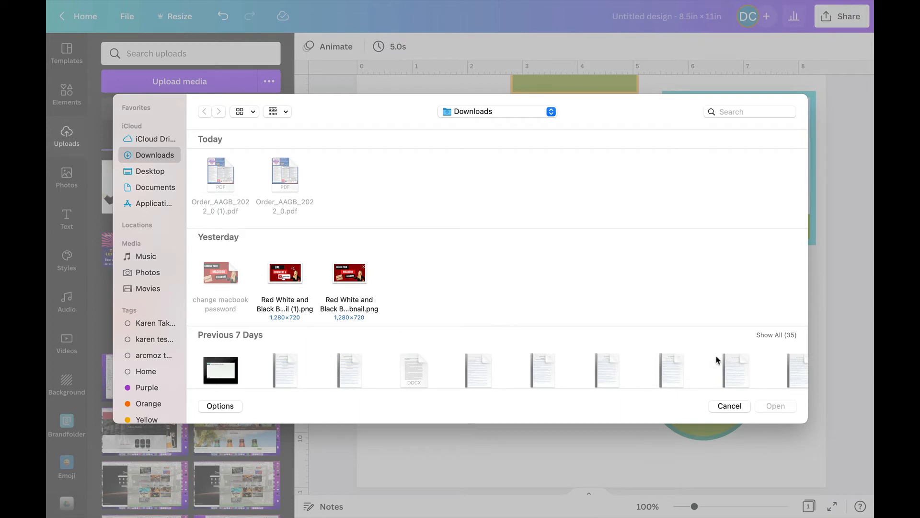
{"action": "left_click", "coordinate": [728, 406]}
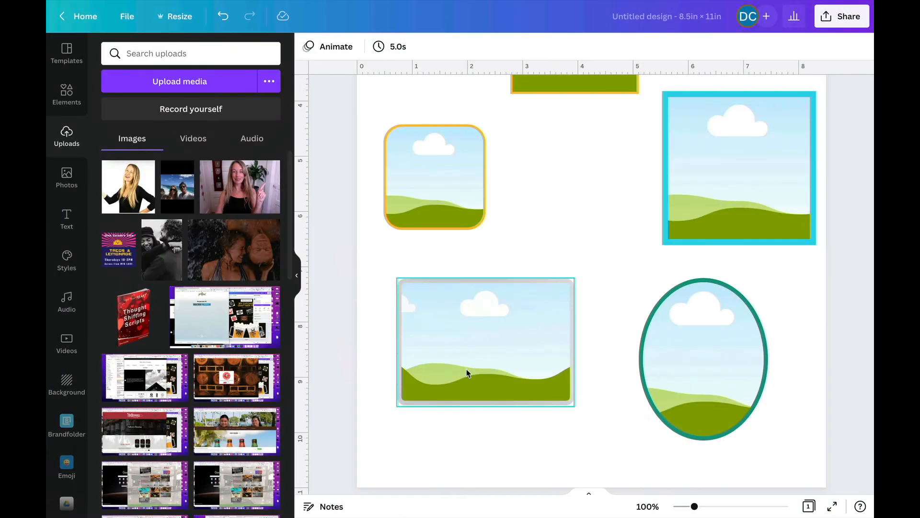
Fill the silver landscape frame with the uploaded swimwear couple photo and the cyan square frame with the black-and-white couple photo.
{"action": "left_click", "coordinate": [249, 250]}
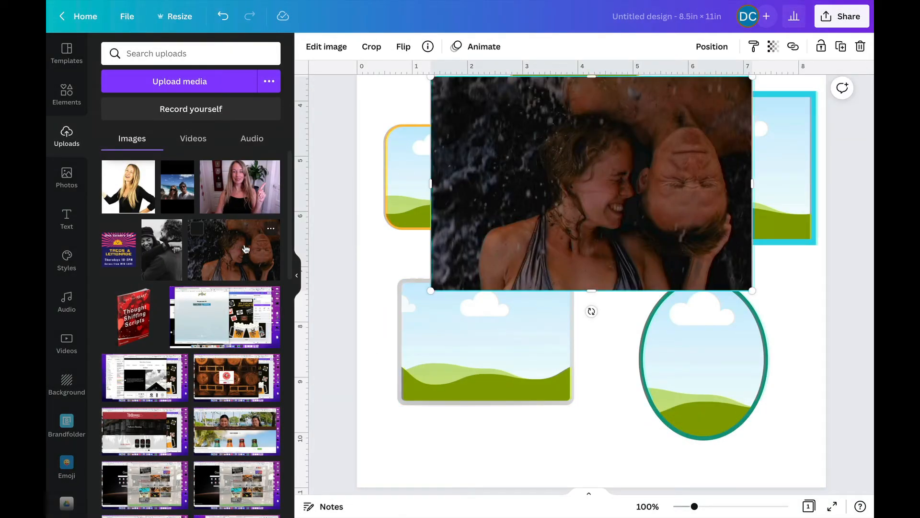
{"action": "left_click_drag", "start_coordinate": [575, 235], "coordinate": [524, 334]}
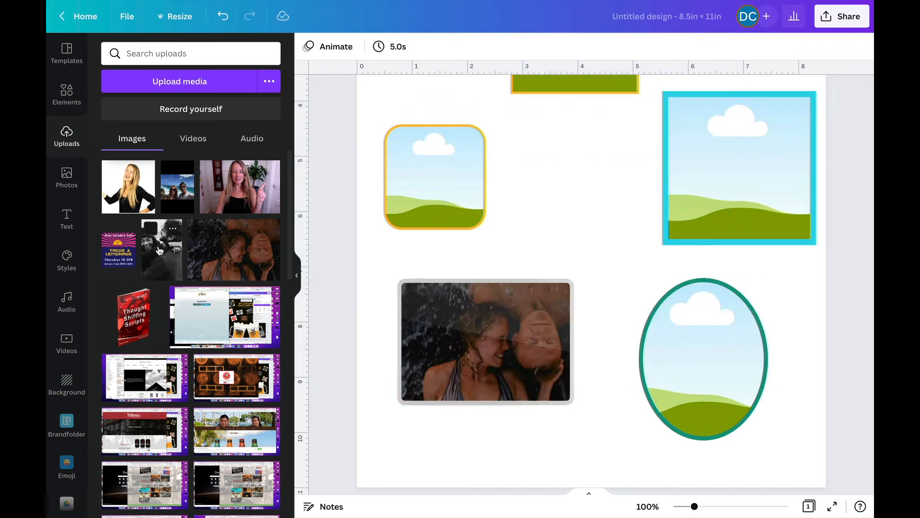
{"action": "left_click_drag", "start_coordinate": [159, 250], "coordinate": [710, 152]}
Enlarge the photo-filled silver landscape frame to about 4.6 in wide.
{"action": "left_click", "coordinate": [510, 309]}
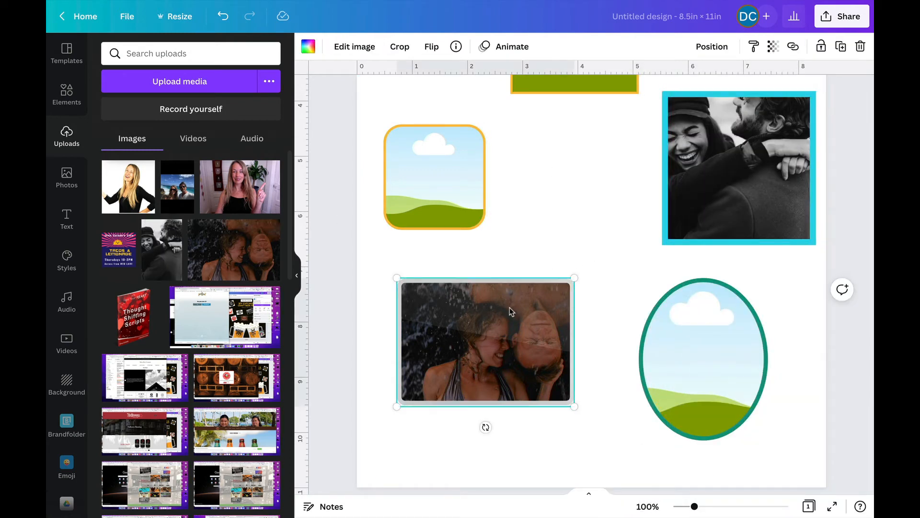
{"action": "left_click_drag", "start_coordinate": [573, 279], "coordinate": [650, 223]}
Fill the rounded square frame with the stock photo of the smiling curly-haired woman.
{"action": "scroll", "coordinate": [206, 386], "scroll_direction": "down", "scroll_amount": 10}
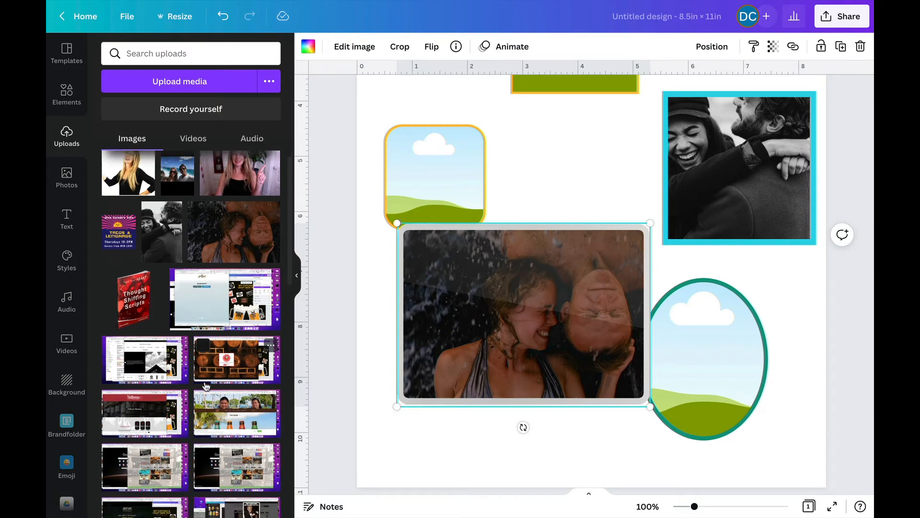
{"action": "scroll", "coordinate": [206, 387], "scroll_direction": "up", "scroll_amount": 5}
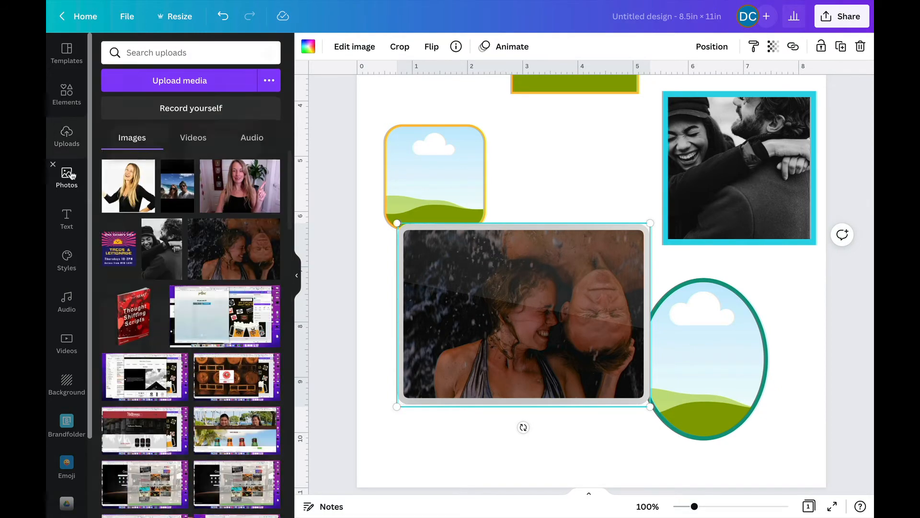
{"action": "left_click", "coordinate": [67, 177]}
{"action": "scroll", "coordinate": [210, 235], "scroll_direction": "down", "scroll_amount": 6}
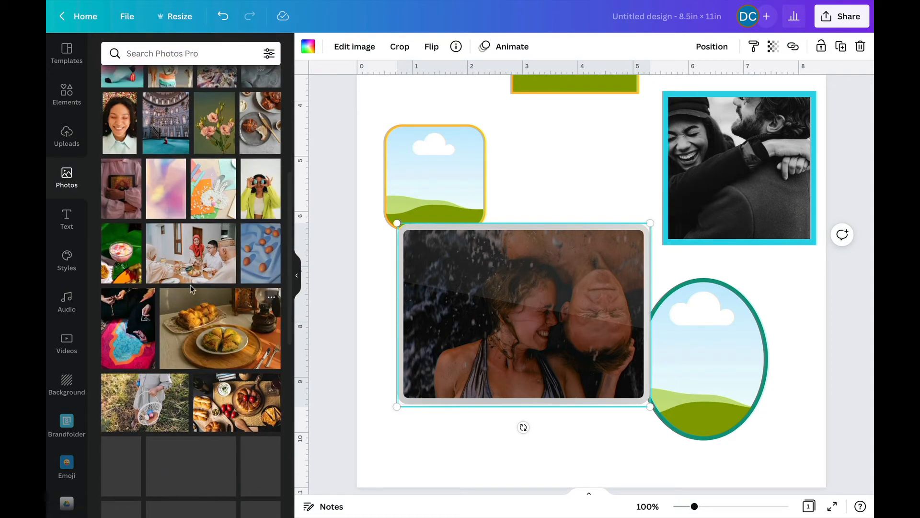
{"action": "left_click_drag", "start_coordinate": [124, 129], "coordinate": [442, 179]}
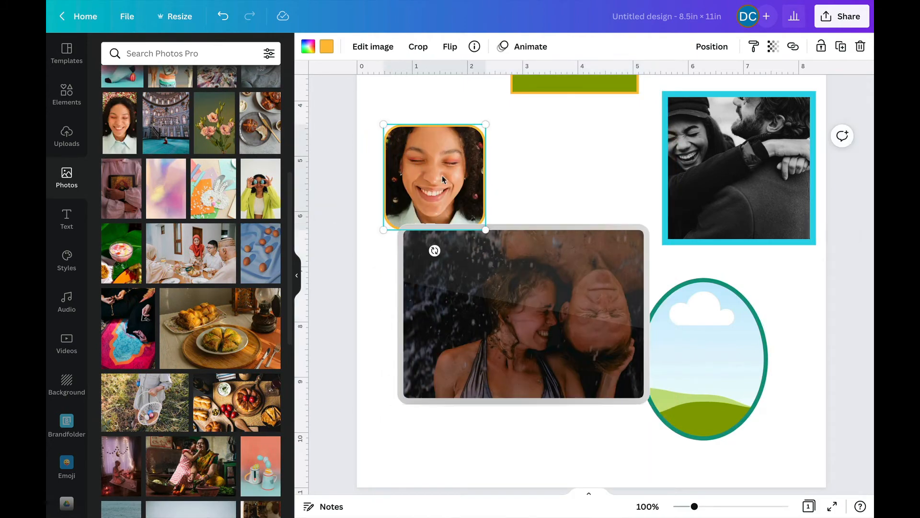
Enlarge the rounded square frame to about 3.2 in wide, nudge it up, and bring it in front of the silver landscape frame.
{"action": "left_click_drag", "start_coordinate": [484, 230], "coordinate": [559, 305]}
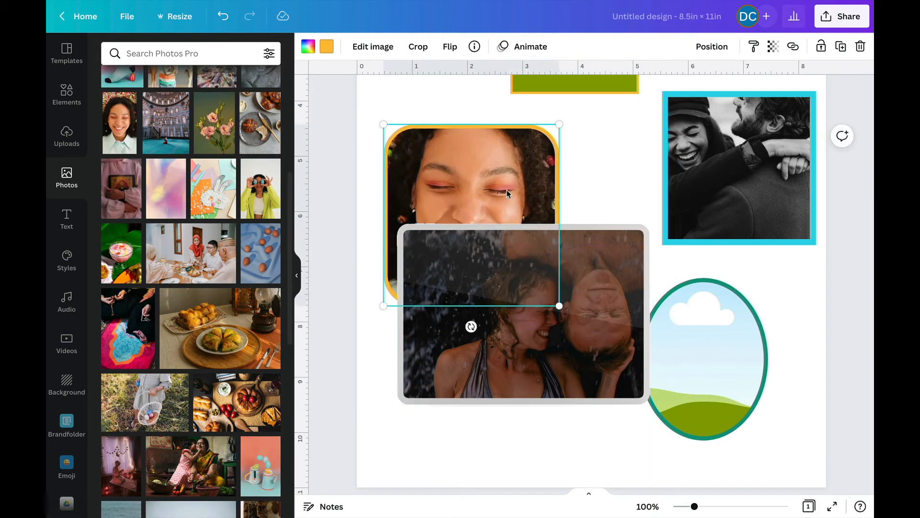
{"action": "left_click_drag", "start_coordinate": [510, 196], "coordinate": [504, 167]}
{"action": "scroll", "coordinate": [494, 171], "scroll_direction": "up", "scroll_amount": 2}
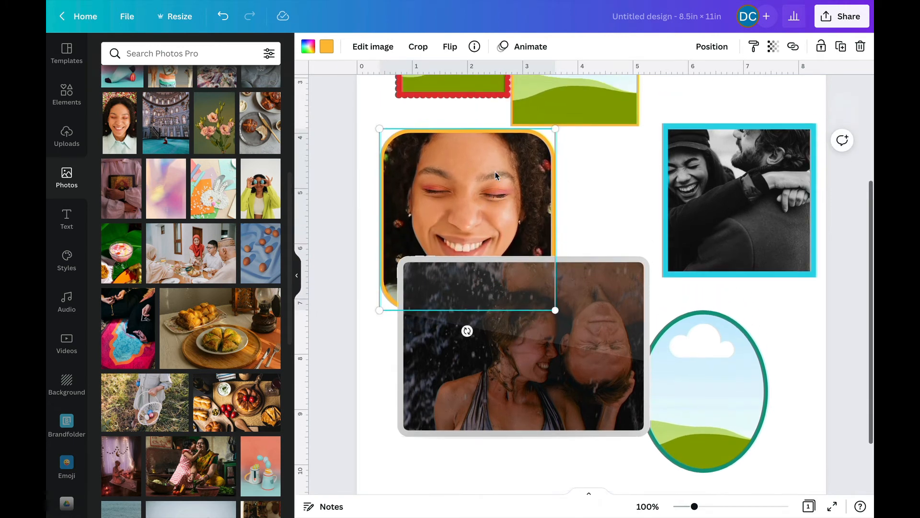
{"action": "left_click", "coordinate": [713, 50]}
{"action": "left_click", "coordinate": [578, 82]}
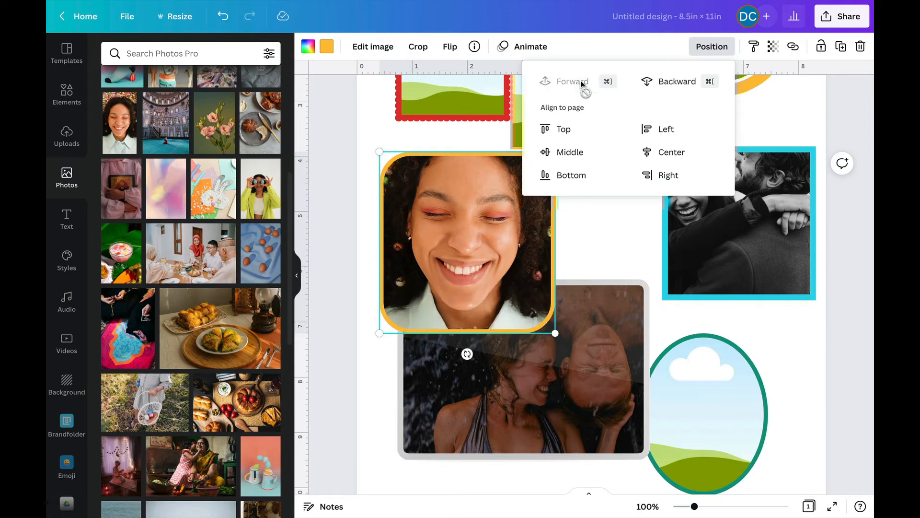
Fill the thin gold portrait frame with the stock photo of bread and tomatoes and the red scalloped frame with the person in red.
{"action": "left_click", "coordinate": [587, 241]}
{"action": "left_click", "coordinate": [545, 343]}
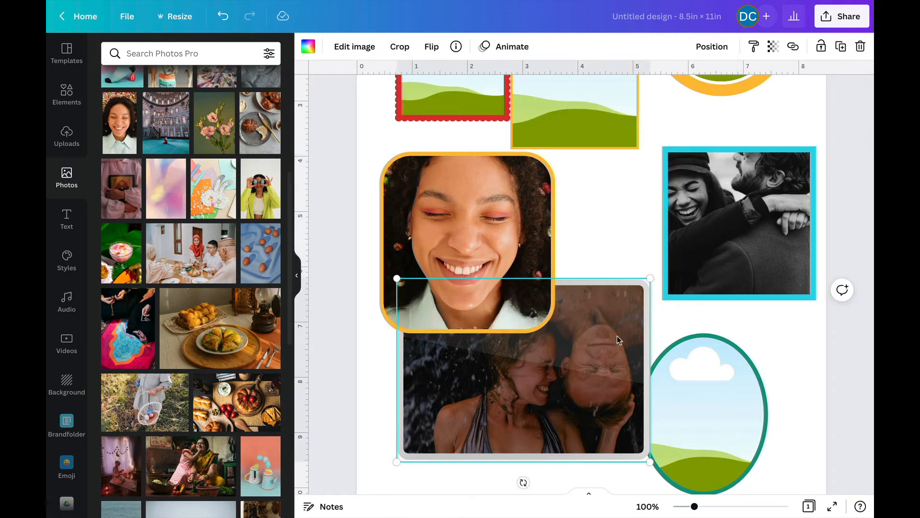
{"action": "scroll", "coordinate": [356, 374], "scroll_direction": "down", "scroll_amount": 1}
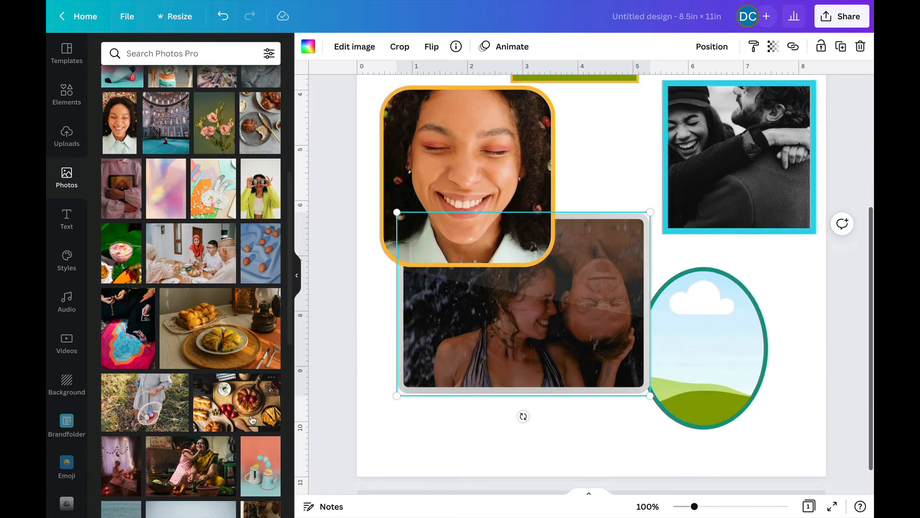
{"action": "scroll", "coordinate": [476, 408], "scroll_direction": "up", "scroll_amount": 1}
{"action": "scroll", "coordinate": [476, 406], "scroll_direction": "up", "scroll_amount": 3}
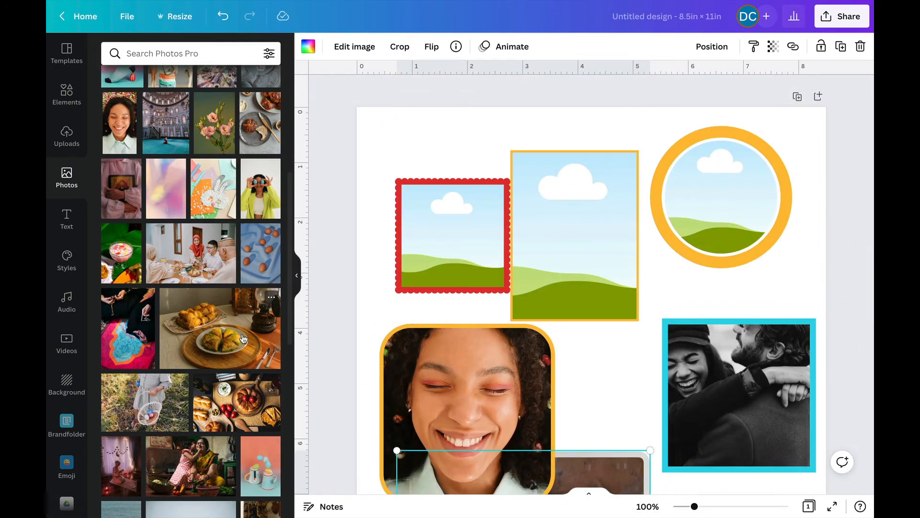
{"action": "left_click_drag", "start_coordinate": [254, 402], "coordinate": [575, 235]}
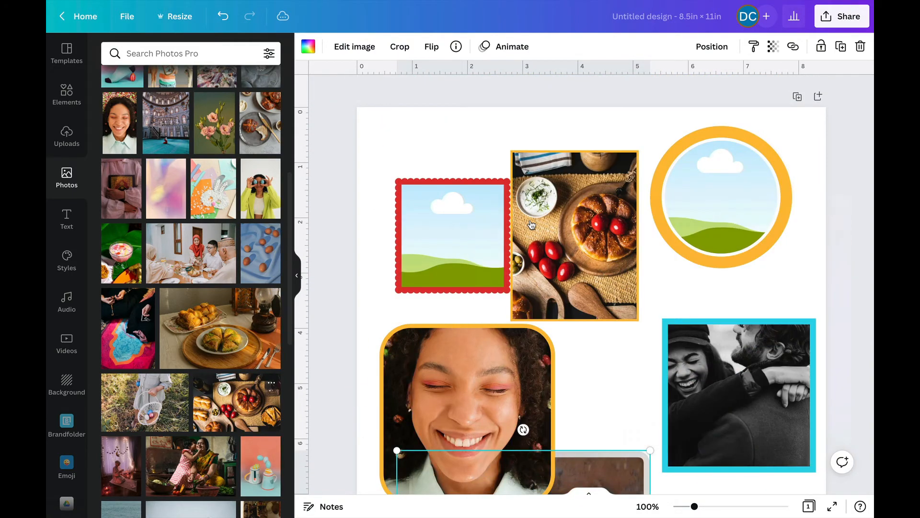
{"action": "scroll", "coordinate": [195, 330], "scroll_direction": "down", "scroll_amount": 8}
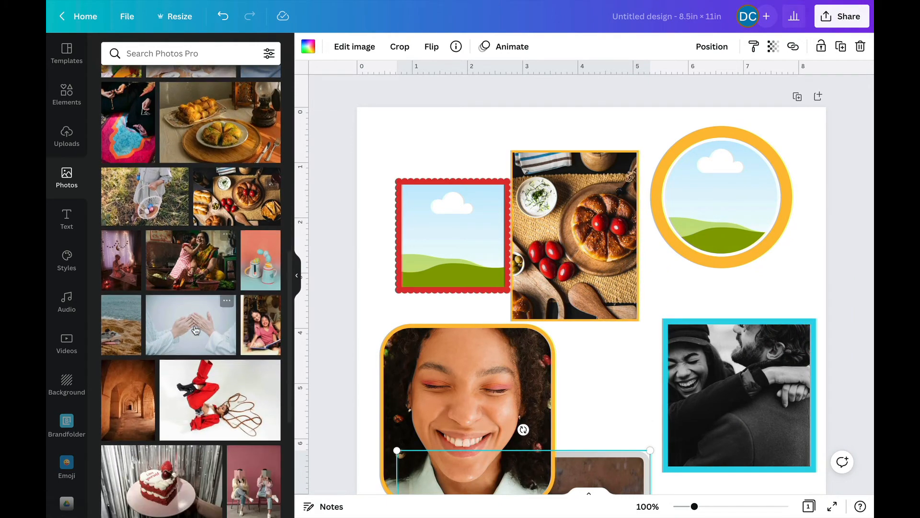
{"action": "left_click_drag", "start_coordinate": [214, 201], "coordinate": [450, 230]}
{"action": "left_click", "coordinate": [737, 202]}
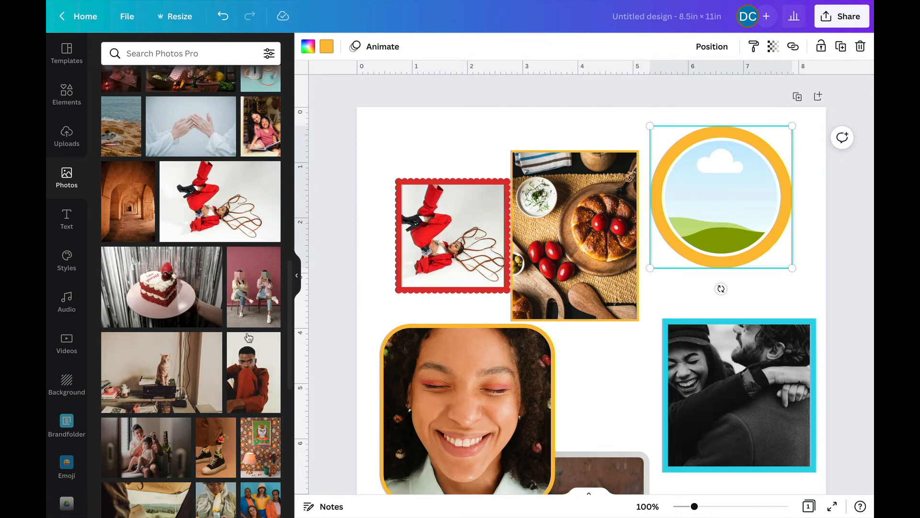
{"action": "scroll", "coordinate": [186, 335], "scroll_direction": "down", "scroll_amount": 1}
{"action": "left_click_drag", "start_coordinate": [261, 278], "coordinate": [362, 182]}
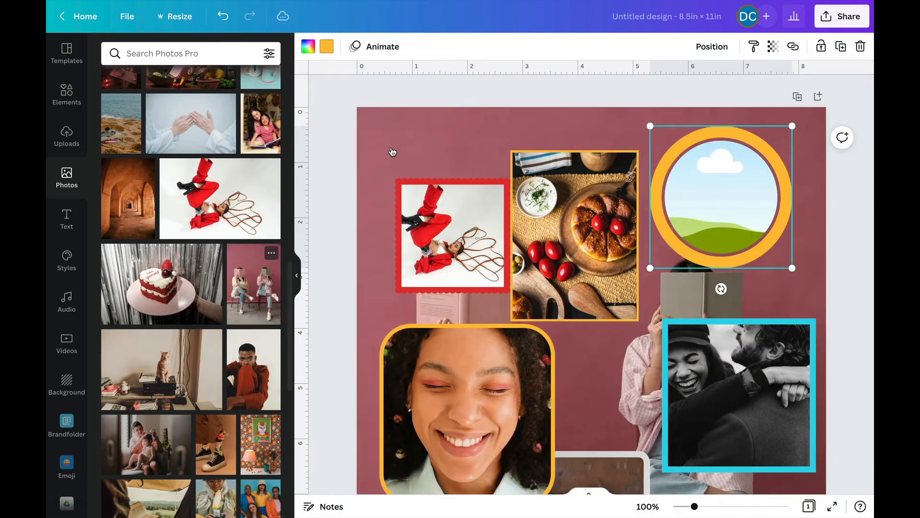
{"action": "double_click", "coordinate": [391, 146]}
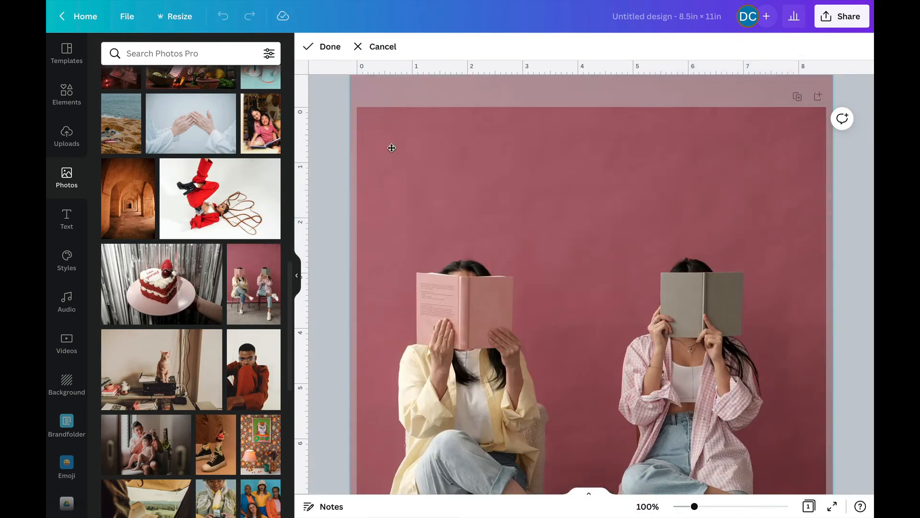
{"action": "left_click_drag", "start_coordinate": [394, 144], "coordinate": [417, 296]}
{"action": "key", "text": "Delete"}
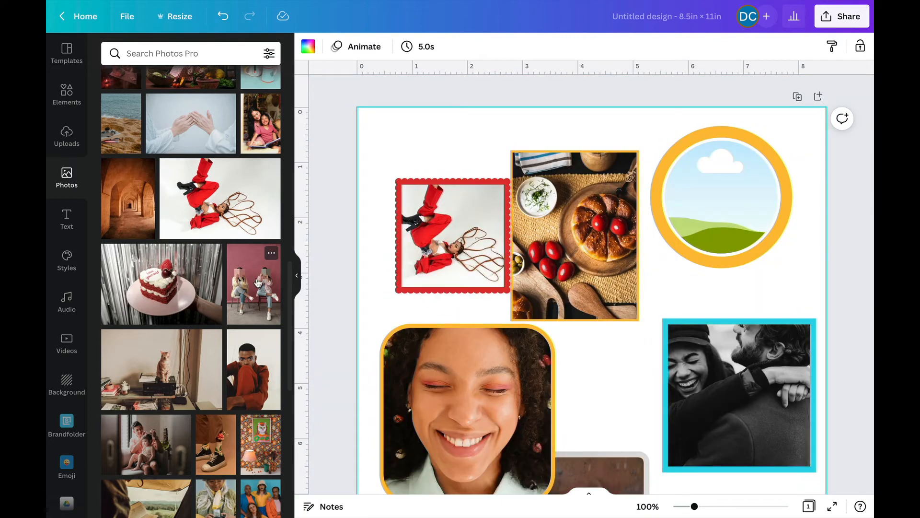
Fill the gold circle frame with the photo of two seated women holding books and enlarge it to about 6.3 in wide along the page's top edge.
{"action": "left_click_drag", "start_coordinate": [258, 282], "coordinate": [719, 200]}
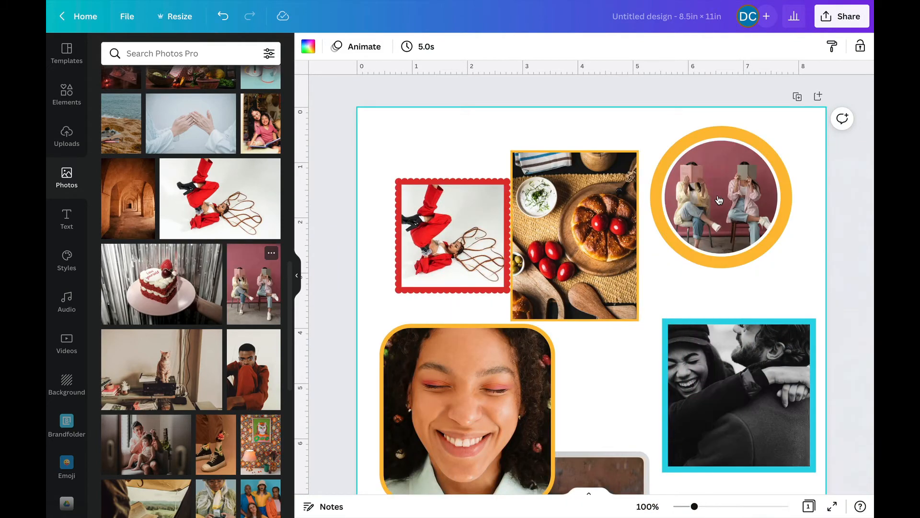
{"action": "left_click_drag", "start_coordinate": [652, 270], "coordinate": [442, 476]}
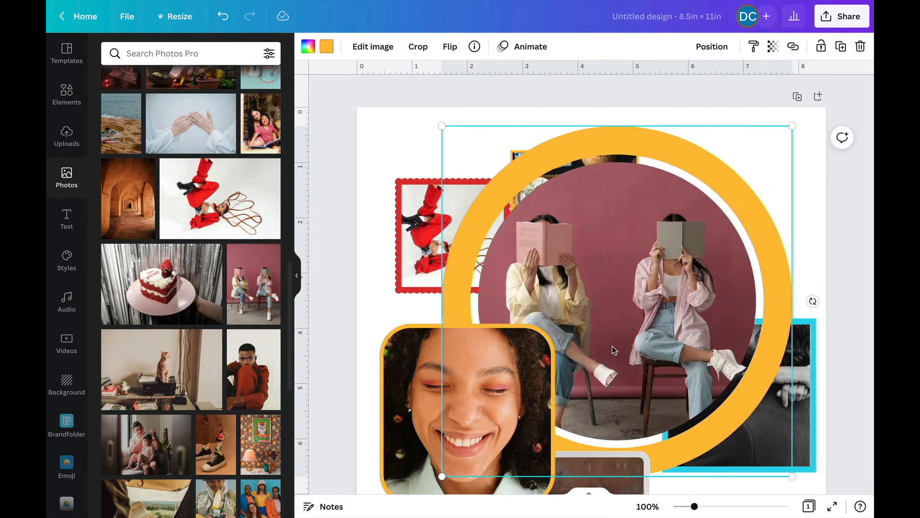
{"action": "left_click_drag", "start_coordinate": [612, 346], "coordinate": [588, 351]}
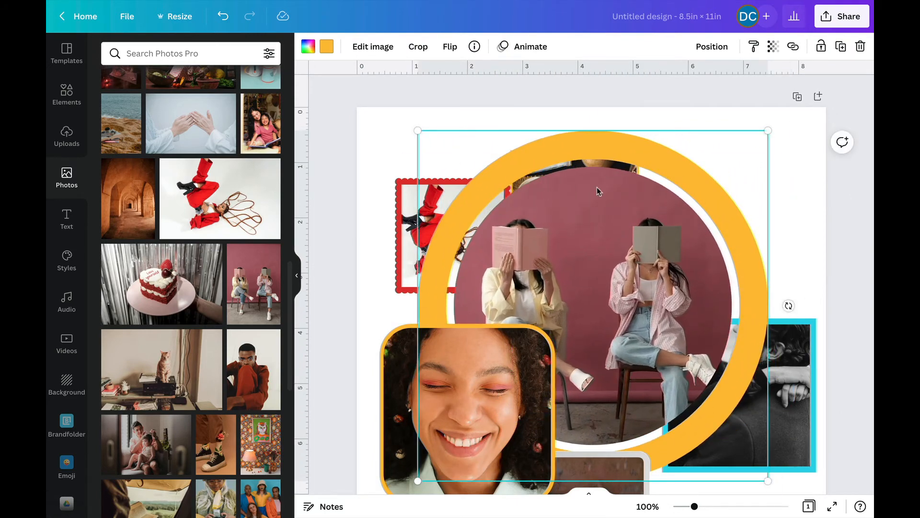
{"action": "left_click_drag", "start_coordinate": [594, 196], "coordinate": [616, 172]}
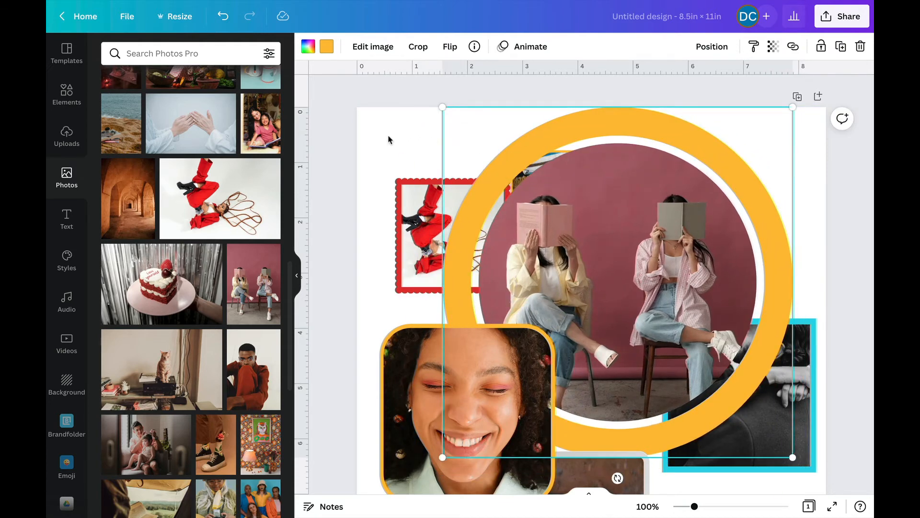
Delete the red scalloped frame and the gold portrait food frame, keeping the large circle frame near the top of the page.
{"action": "left_click", "coordinate": [407, 207]}
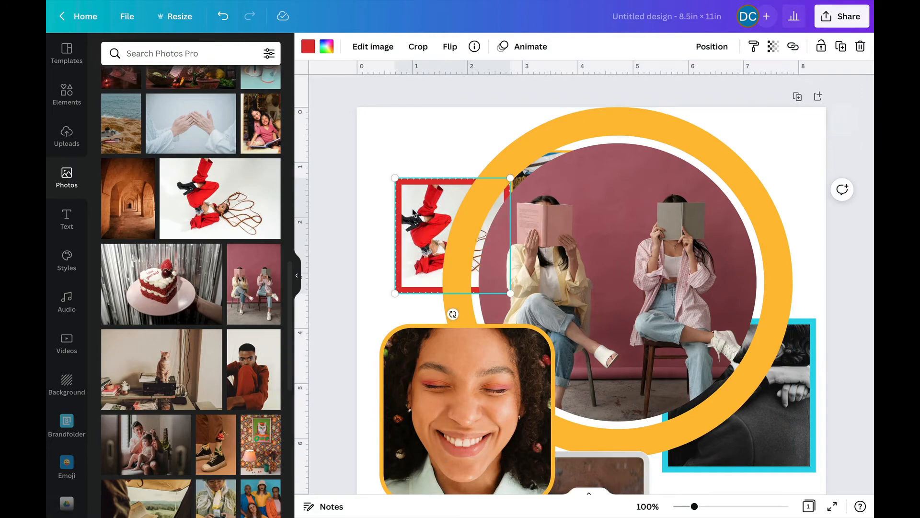
{"action": "key", "text": "Delete"}
{"action": "key", "text": "Delete"}
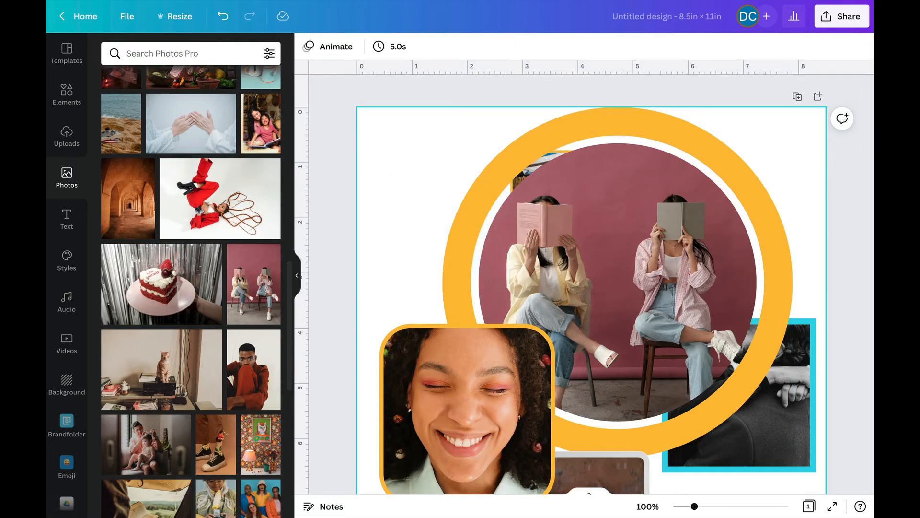
{"action": "key", "text": "ctrl+z"}
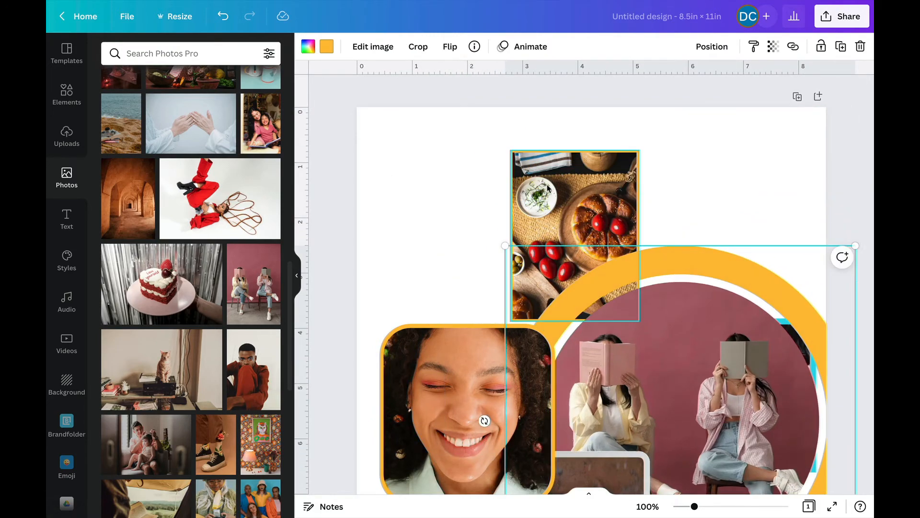
{"action": "key", "text": "Delete"}
{"action": "key", "text": "Delete"}
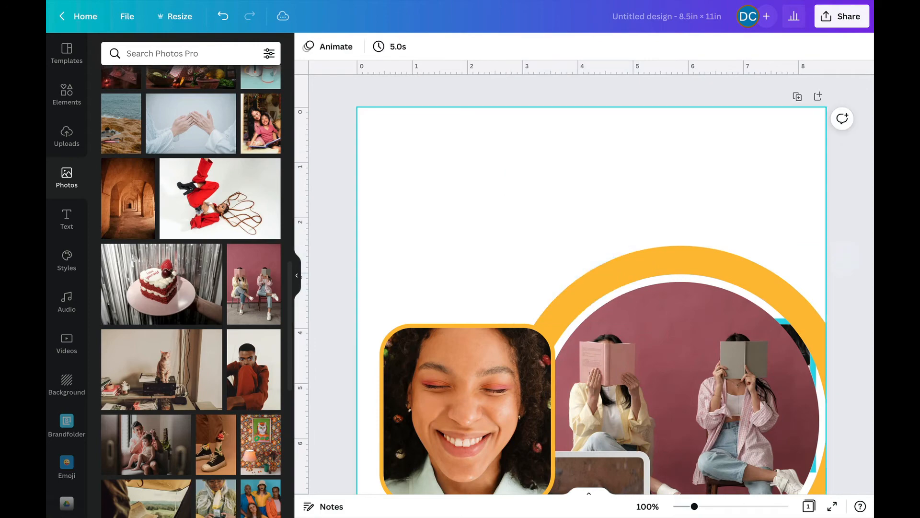
{"action": "left_click_drag", "start_coordinate": [691, 262], "coordinate": [614, 124]}
Delete the empty green oval frame near the bottom of the page.
{"action": "scroll", "coordinate": [599, 364], "scroll_direction": "down", "scroll_amount": 4}
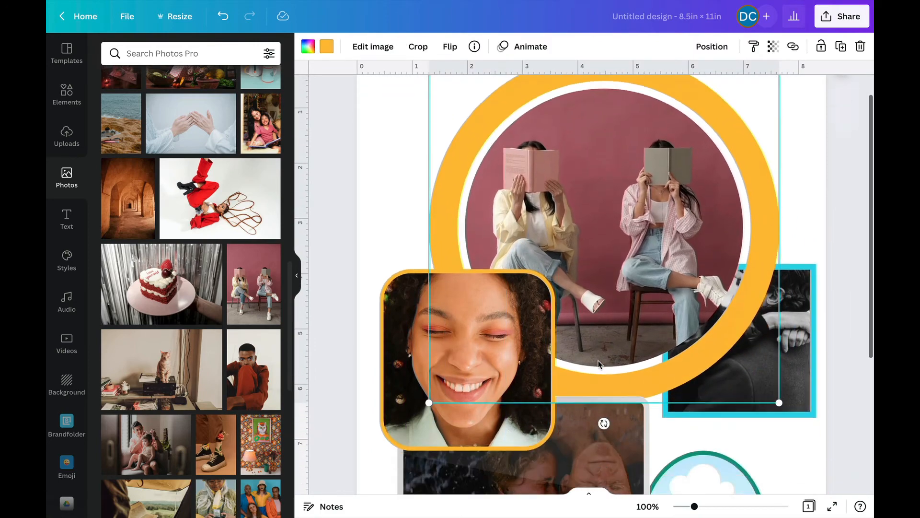
{"action": "scroll", "coordinate": [599, 364], "scroll_direction": "down", "scroll_amount": 1}
{"action": "left_click", "coordinate": [723, 384]}
{"action": "key", "text": "Delete"}
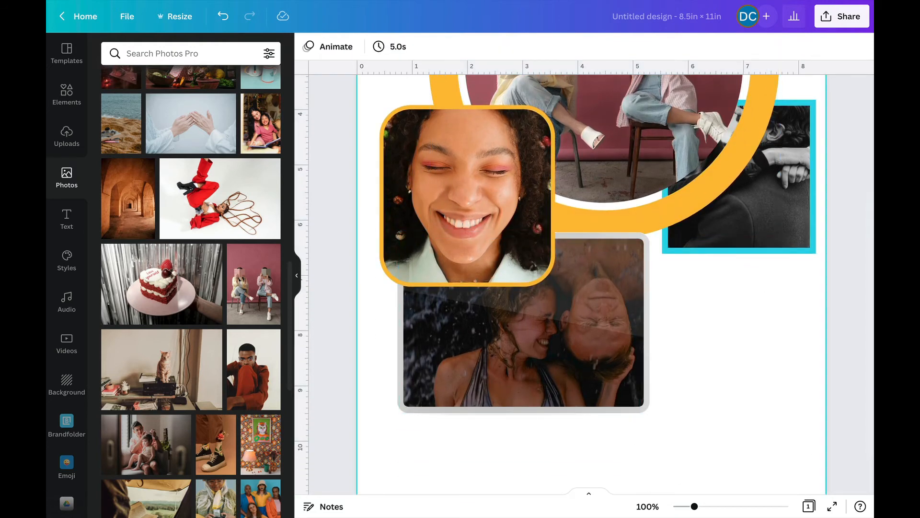
Enlarge the silver landscape frame to about 5 in wide in the page's lower-right area and shift the circle frame slightly left.
{"action": "left_click_drag", "start_coordinate": [596, 372], "coordinate": [754, 439]}
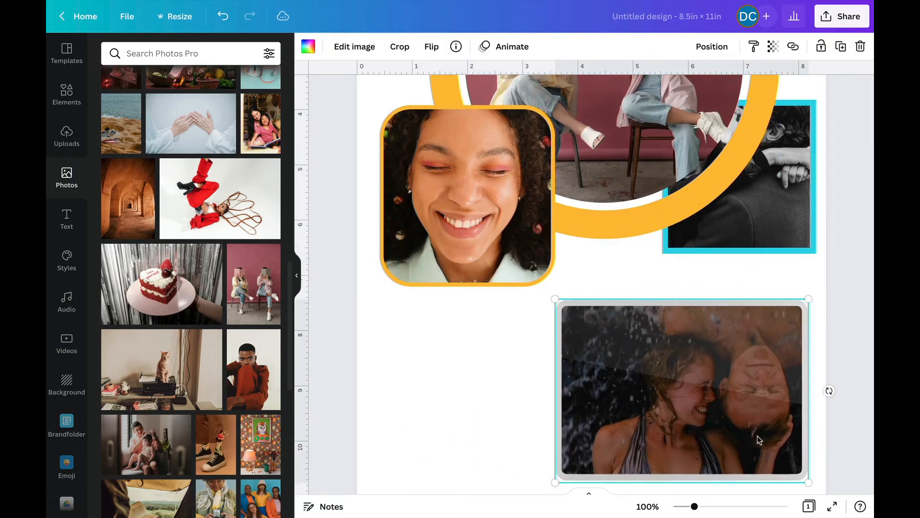
{"action": "left_click_drag", "start_coordinate": [553, 300], "coordinate": [537, 356]}
{"action": "scroll", "coordinate": [537, 357], "scroll_direction": "up", "scroll_amount": 4}
{"action": "left_click_drag", "start_coordinate": [604, 307], "coordinate": [566, 289]}
Shrink the cyan square frame to about 2.5 in wide and bring it in front of the circle frame's lower-right edge.
{"action": "left_click", "coordinate": [773, 397]}
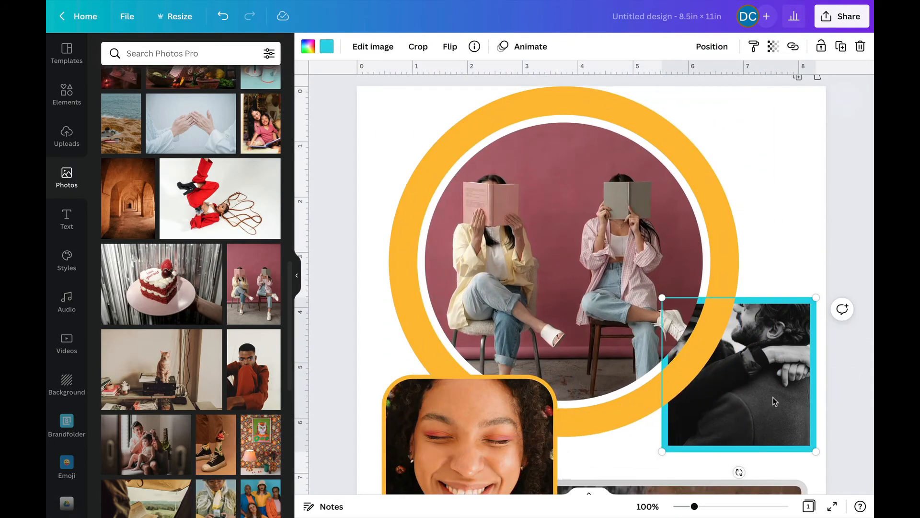
{"action": "left_click_drag", "start_coordinate": [661, 298], "coordinate": [679, 314]}
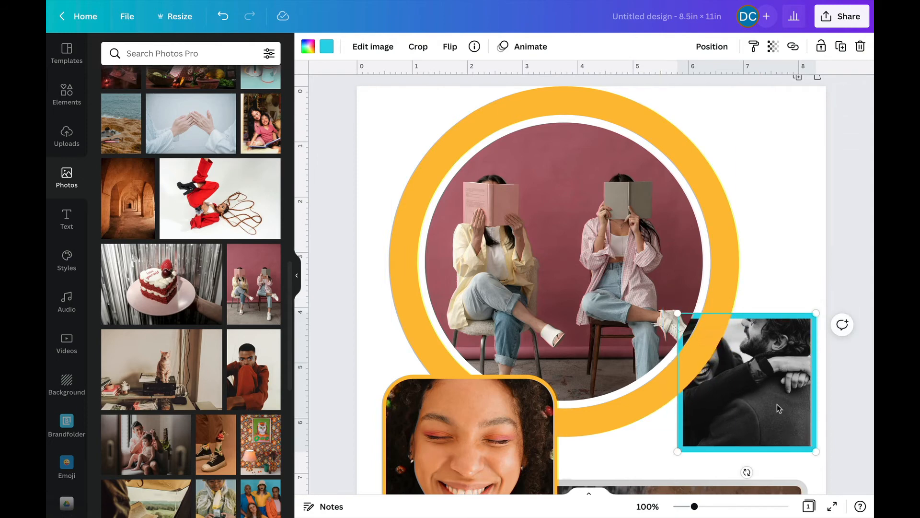
{"action": "left_click_drag", "start_coordinate": [777, 405], "coordinate": [765, 426]}
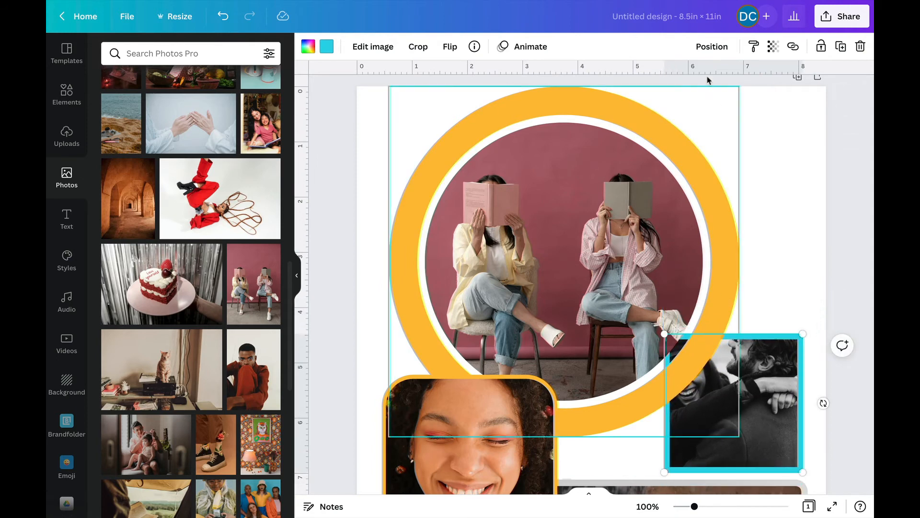
{"action": "left_click", "coordinate": [711, 46]}
{"action": "left_click", "coordinate": [574, 82]}
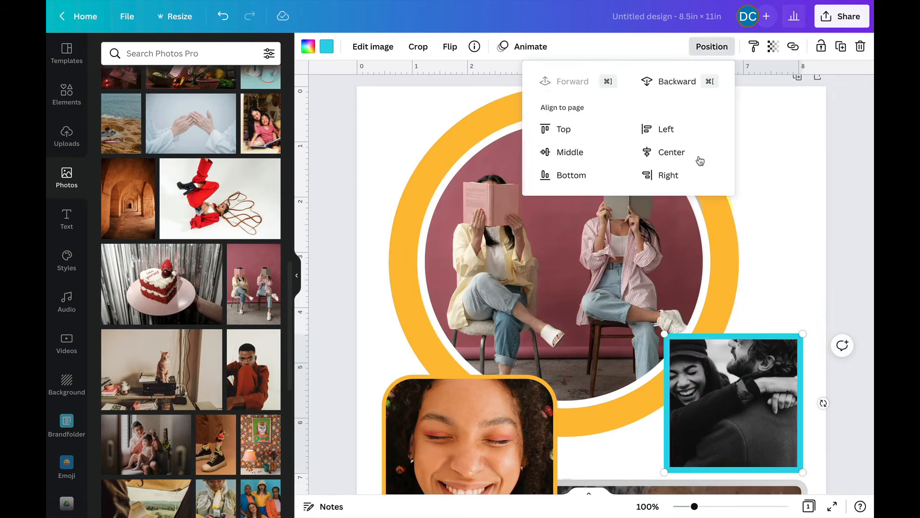
Set the page background color to magenta.
{"action": "left_click", "coordinate": [767, 221]}
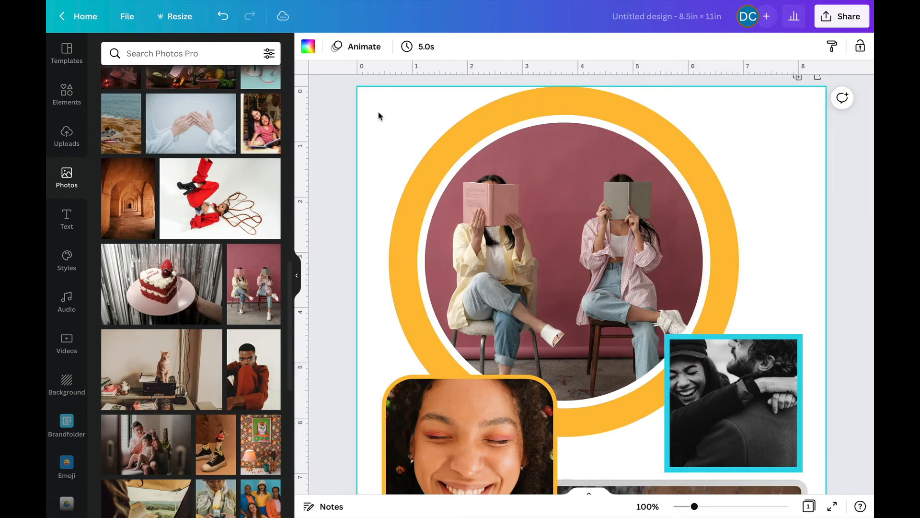
{"action": "left_click", "coordinate": [308, 47]}
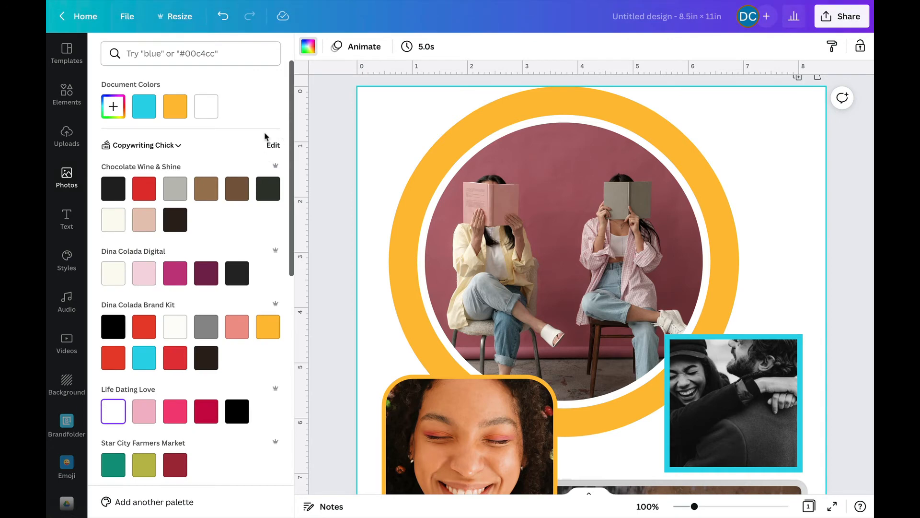
{"action": "left_click", "coordinate": [178, 274]}
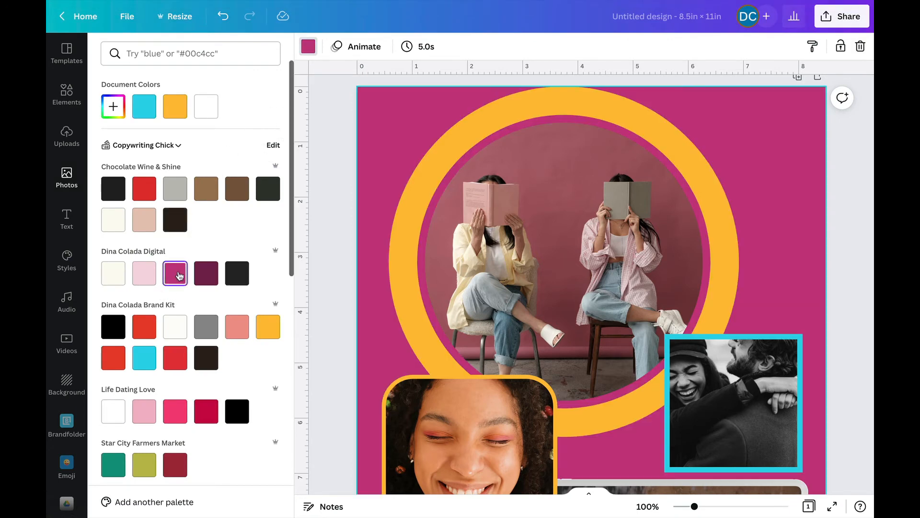
{"action": "scroll", "coordinate": [432, 240], "scroll_direction": "down", "scroll_amount": 5}
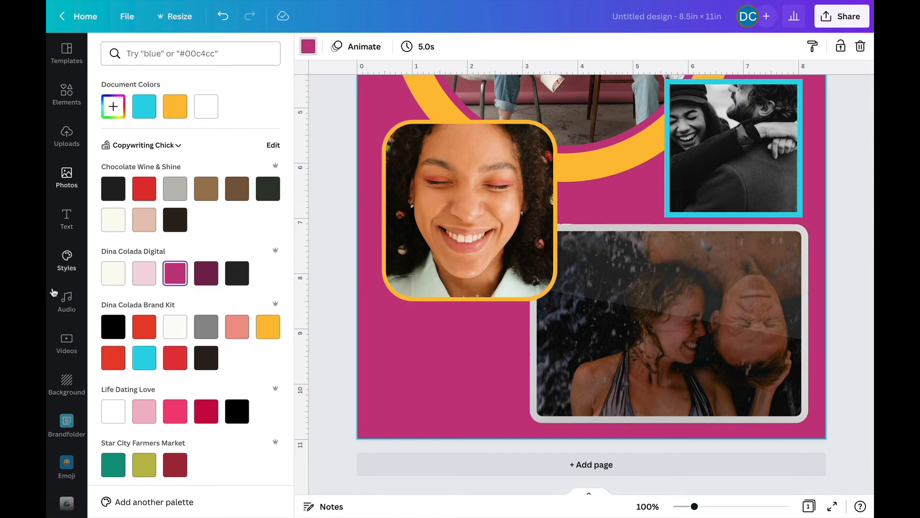
Try the night-city, planet-landscape and pink abstract images as the page background, and settle on the pink fruit image from the Food category.
{"action": "left_click", "coordinate": [66, 390]}
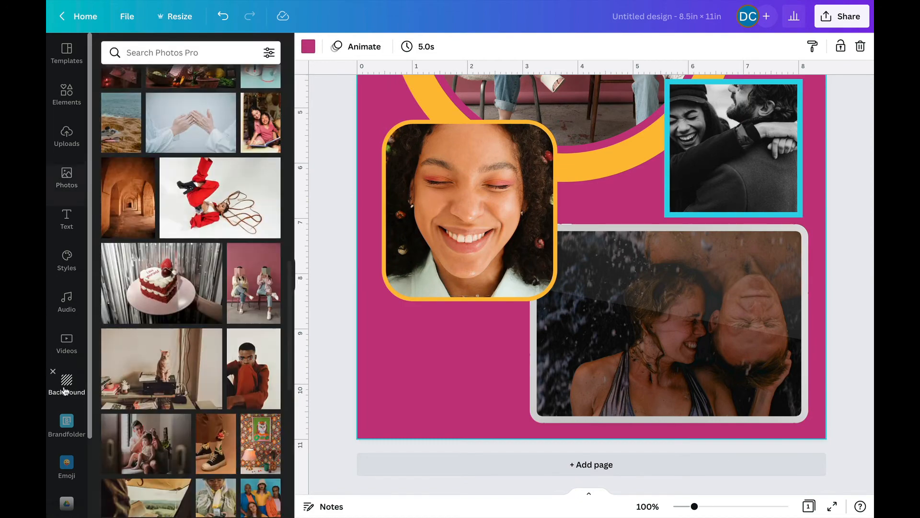
{"action": "left_click", "coordinate": [134, 240]}
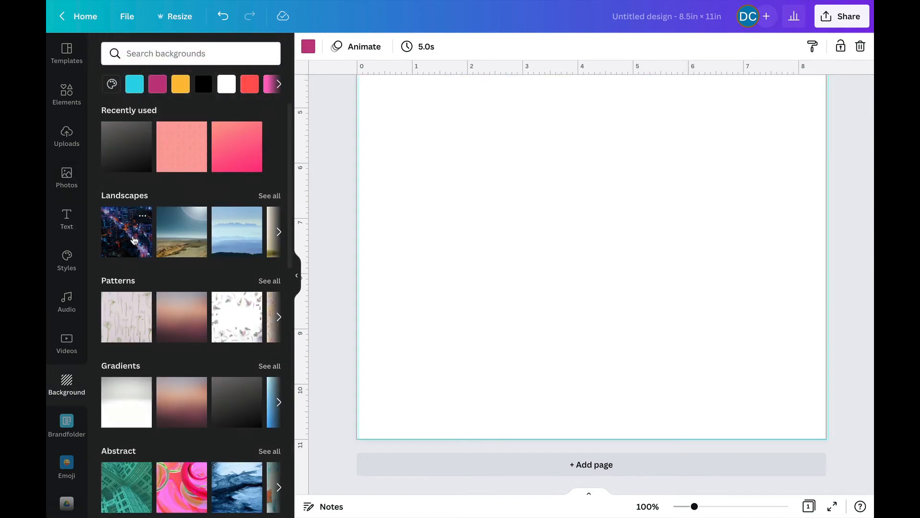
{"action": "scroll", "coordinate": [347, 333], "scroll_direction": "up", "scroll_amount": 5}
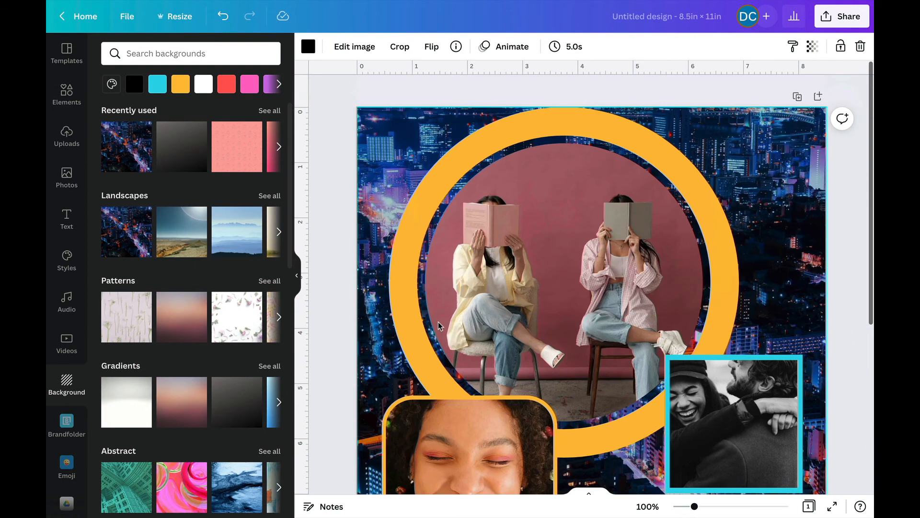
{"action": "left_click", "coordinate": [172, 231]}
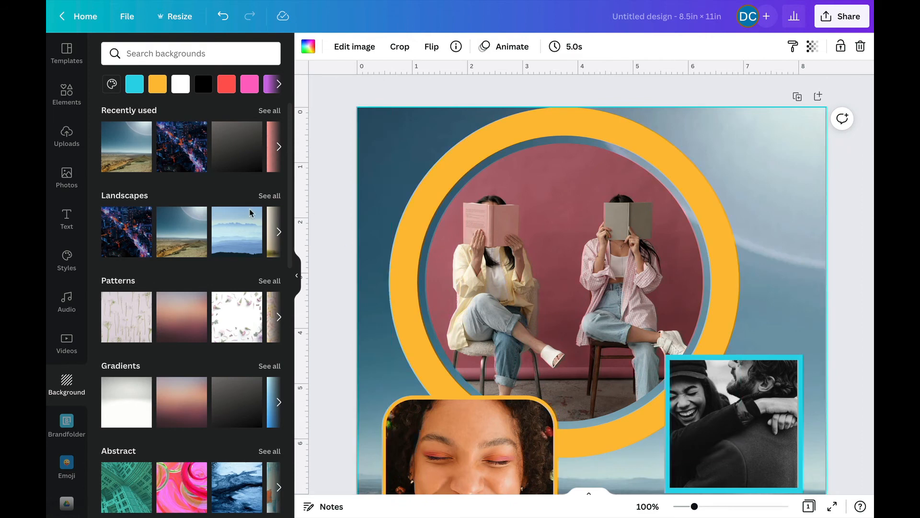
{"action": "scroll", "coordinate": [189, 263], "scroll_direction": "down", "scroll_amount": 3}
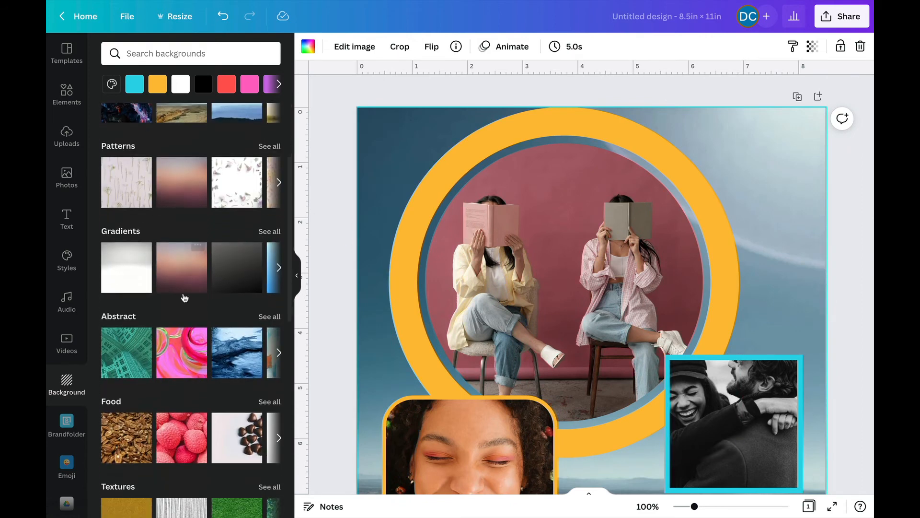
{"action": "left_click", "coordinate": [190, 359]}
{"action": "scroll", "coordinate": [199, 314], "scroll_direction": "down", "scroll_amount": 3}
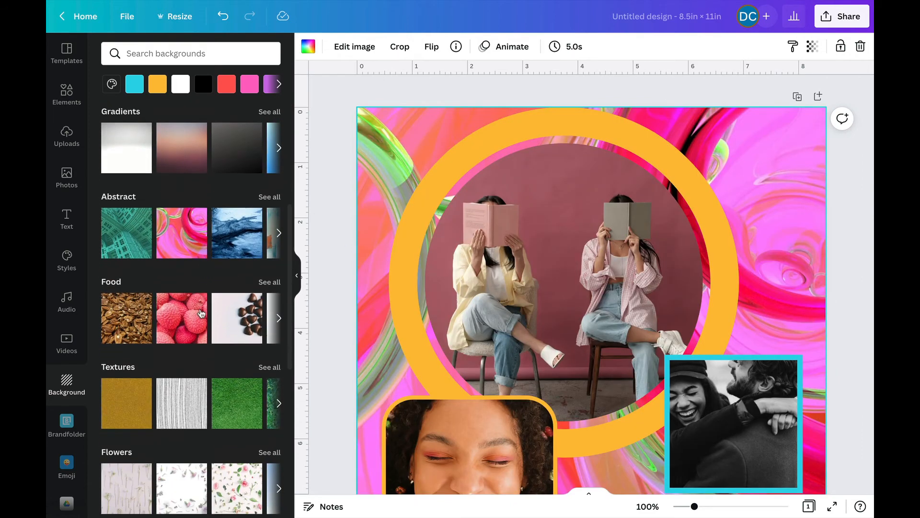
{"action": "left_click", "coordinate": [183, 327]}
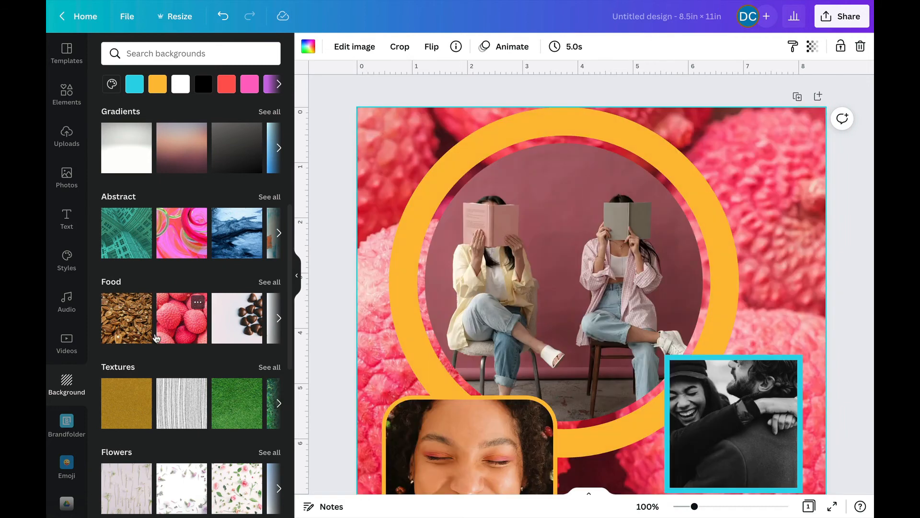
Try the pecan image and the orange-slice image from the Food category as the page background.
{"action": "scroll", "coordinate": [156, 335], "scroll_direction": "down", "scroll_amount": 1}
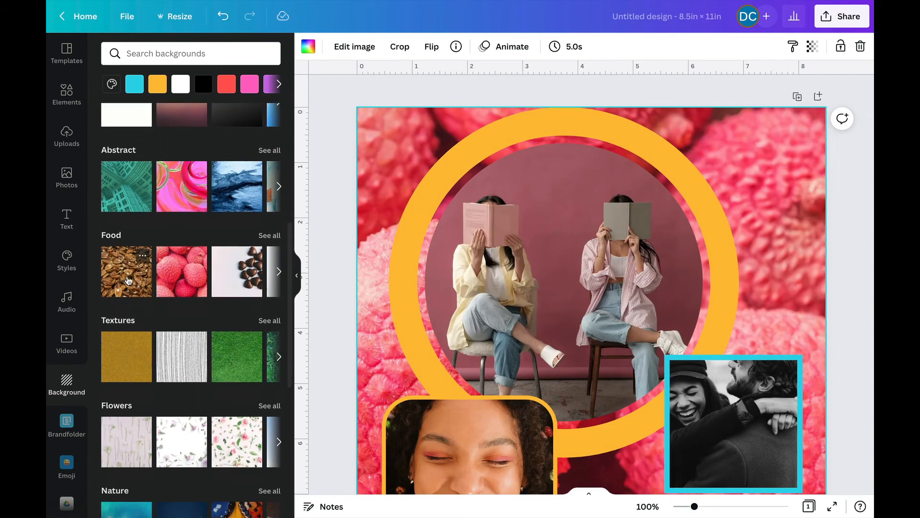
{"action": "left_click", "coordinate": [128, 280]}
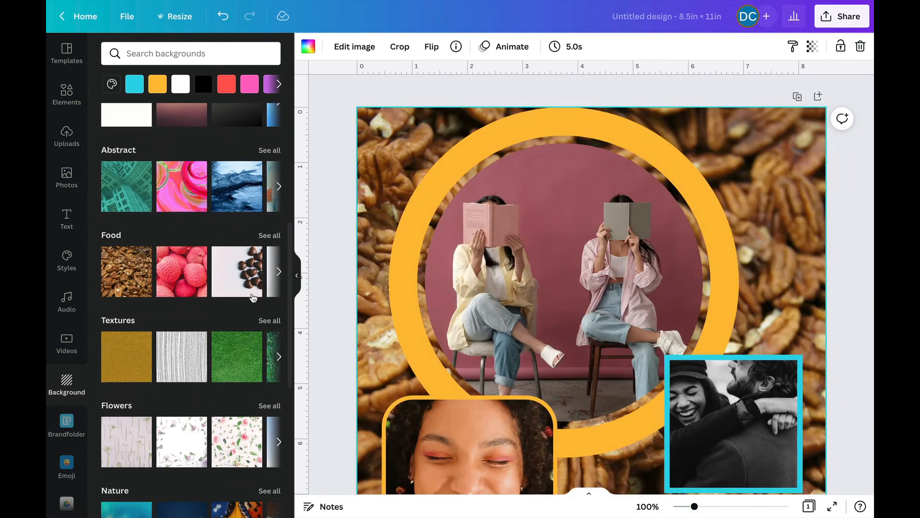
{"action": "left_click", "coordinate": [270, 236]}
{"action": "left_click", "coordinate": [248, 261]}
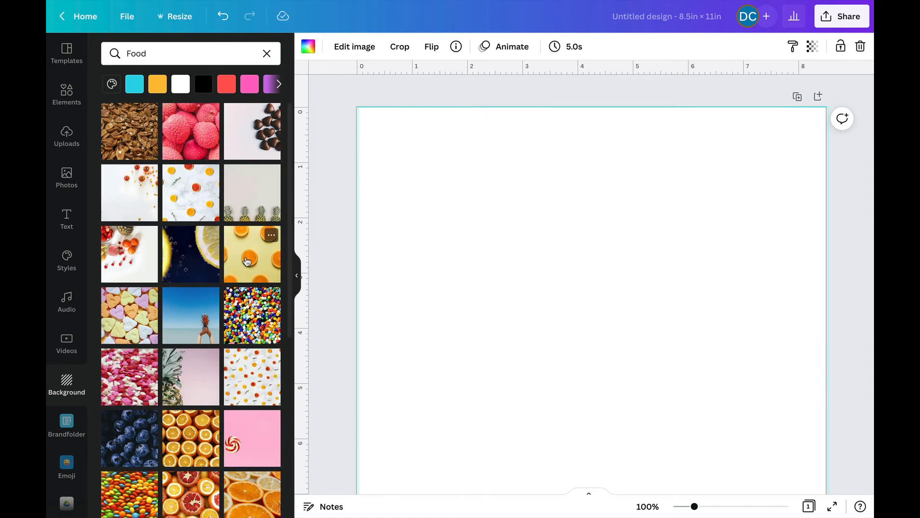
{"action": "scroll", "coordinate": [398, 263], "scroll_direction": "down", "scroll_amount": 3}
{"action": "scroll", "coordinate": [212, 365], "scroll_direction": "down", "scroll_amount": 1}
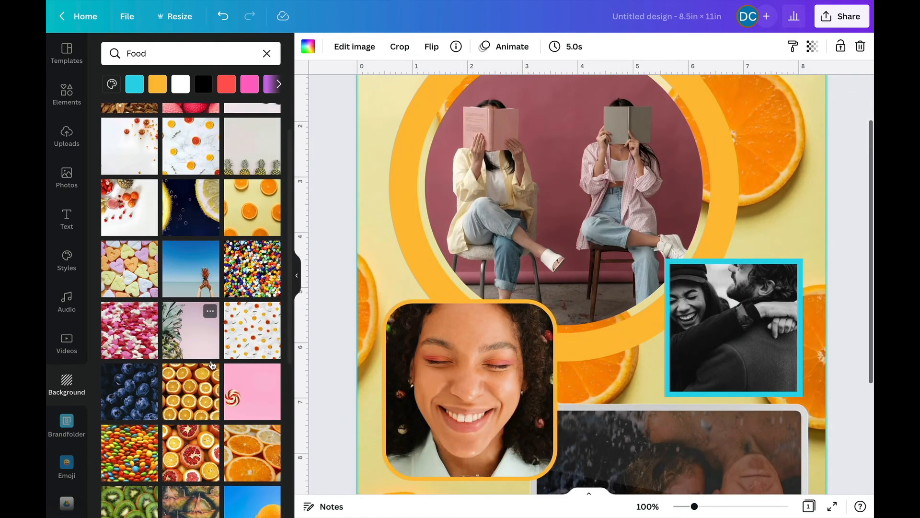
{"action": "scroll", "coordinate": [212, 364], "scroll_direction": "up", "scroll_amount": 1}
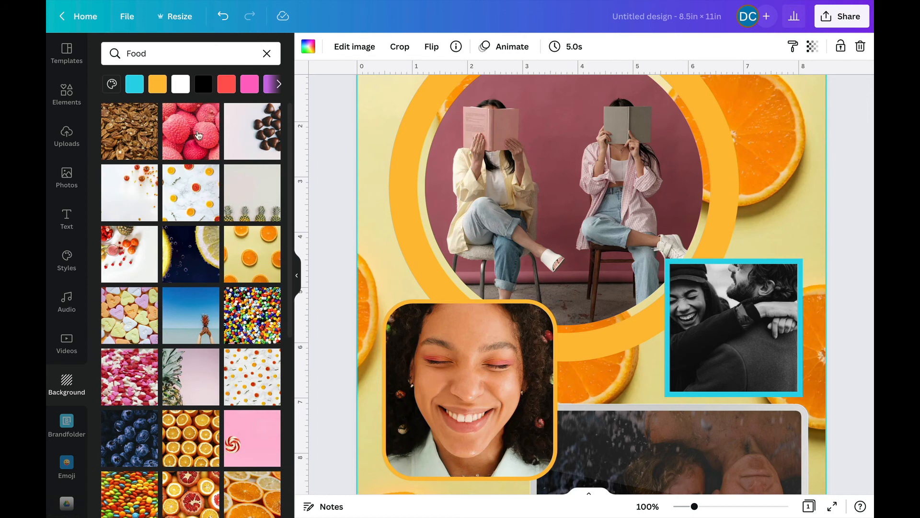
Search the backgrounds for "christmas" and try the blurred colored-lights image as the page background.
{"action": "left_click", "coordinate": [181, 49]}
{"action": "type", "text": "ch"}
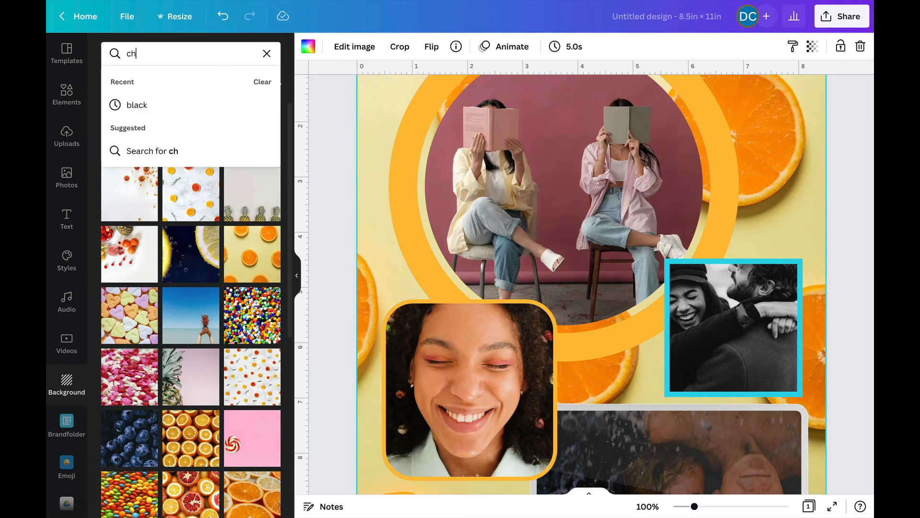
{"action": "type", "text": "ristmas"}
{"action": "key", "text": "Return"}
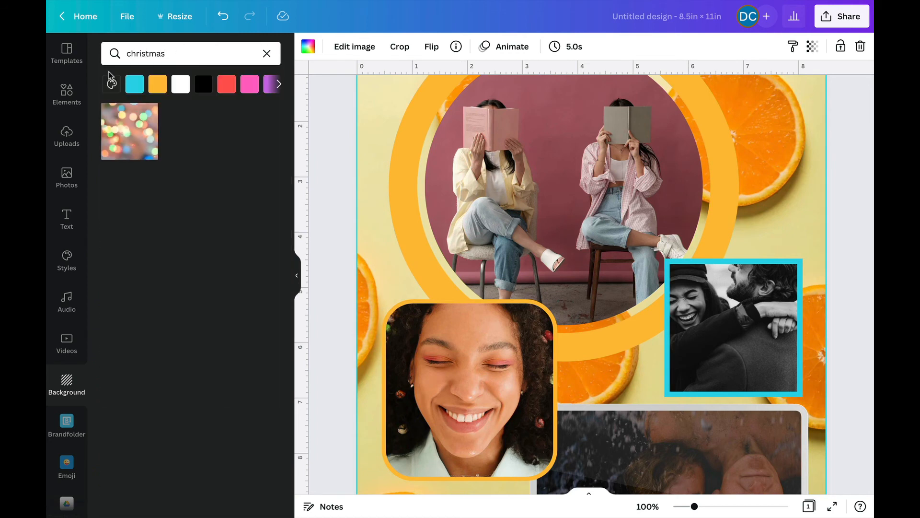
{"action": "left_click", "coordinate": [132, 131]}
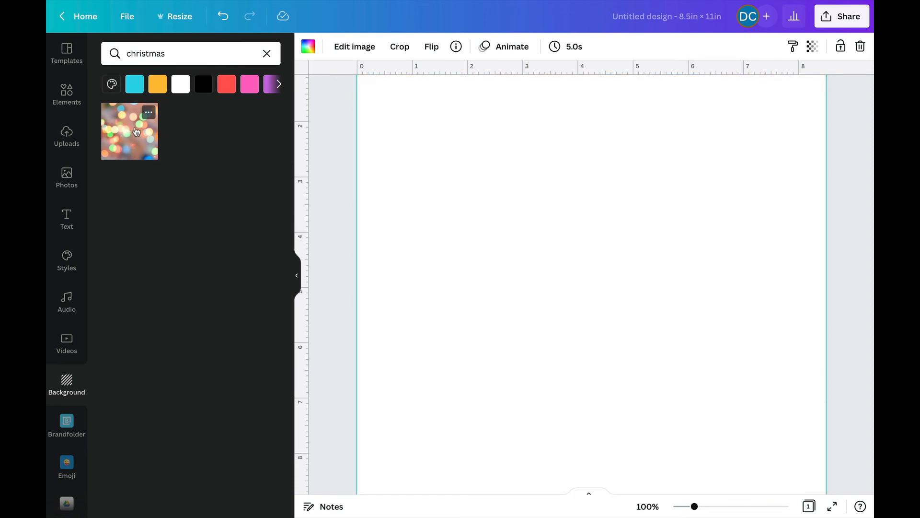
Search the backgrounds for "easter" and "birthday", and look at the available background color palettes.
{"action": "left_click", "coordinate": [171, 54]}
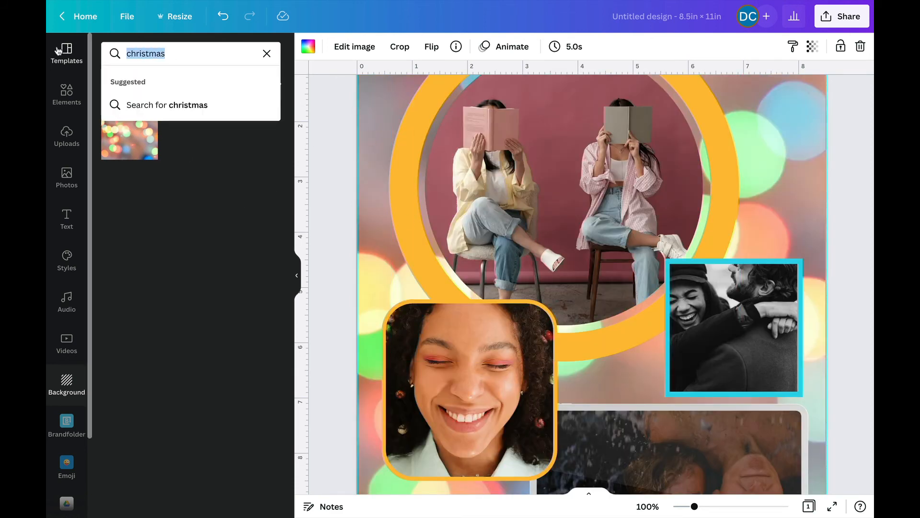
{"action": "type", "text": "easter"}
{"action": "key", "text": "Return"}
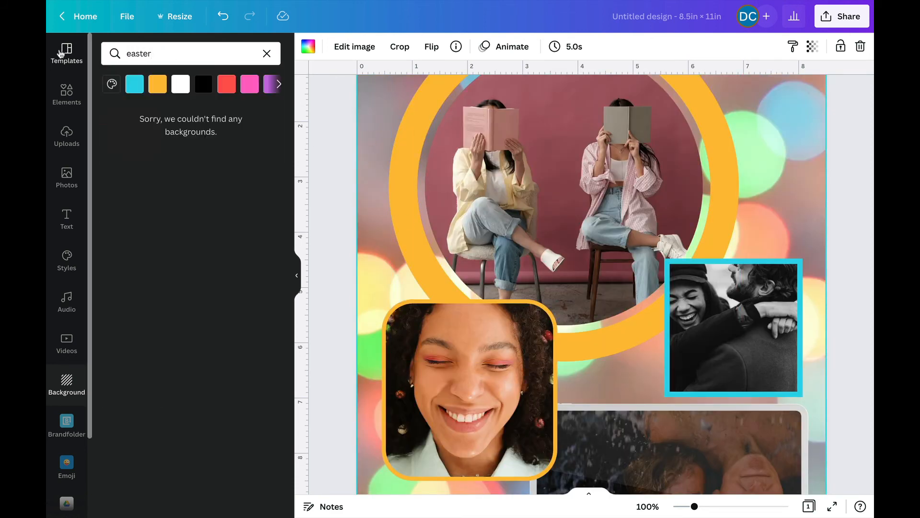
{"action": "left_click_drag", "start_coordinate": [161, 57], "coordinate": [101, 55]}
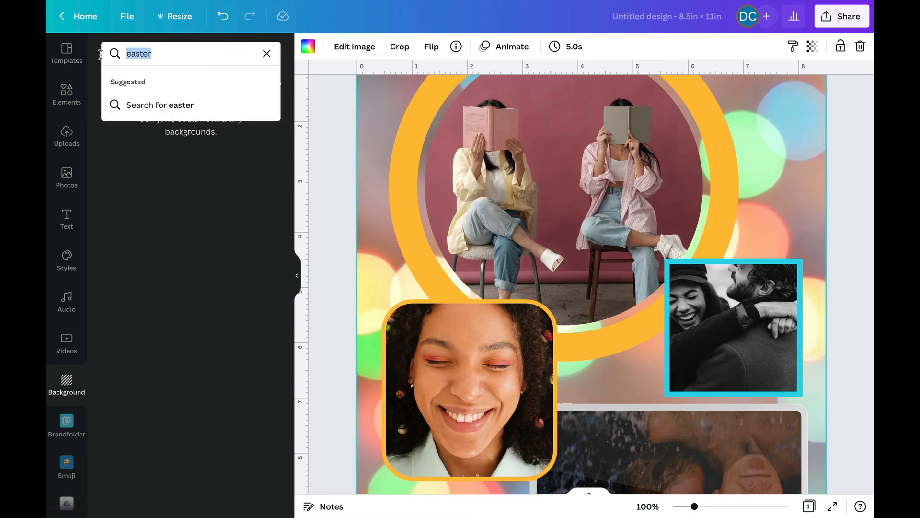
{"action": "type", "text": "birthday"}
{"action": "key", "text": "Return"}
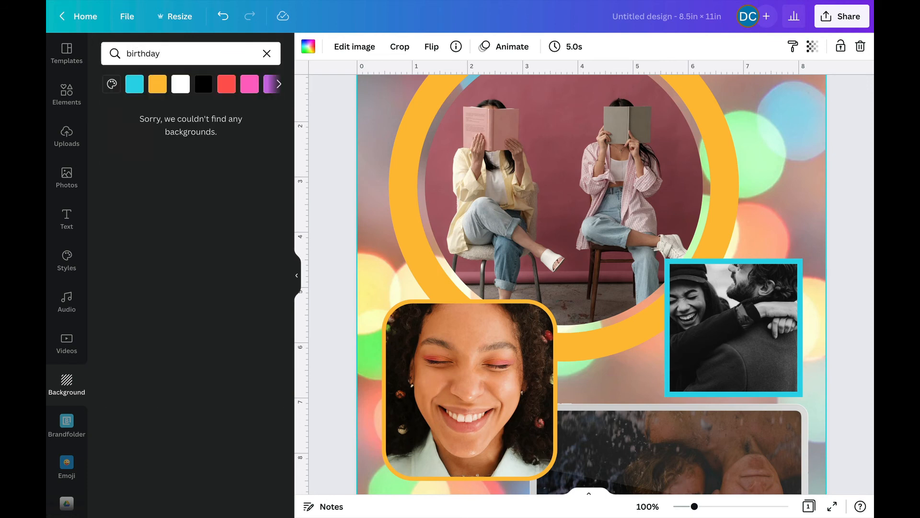
{"action": "left_click", "coordinate": [113, 86]}
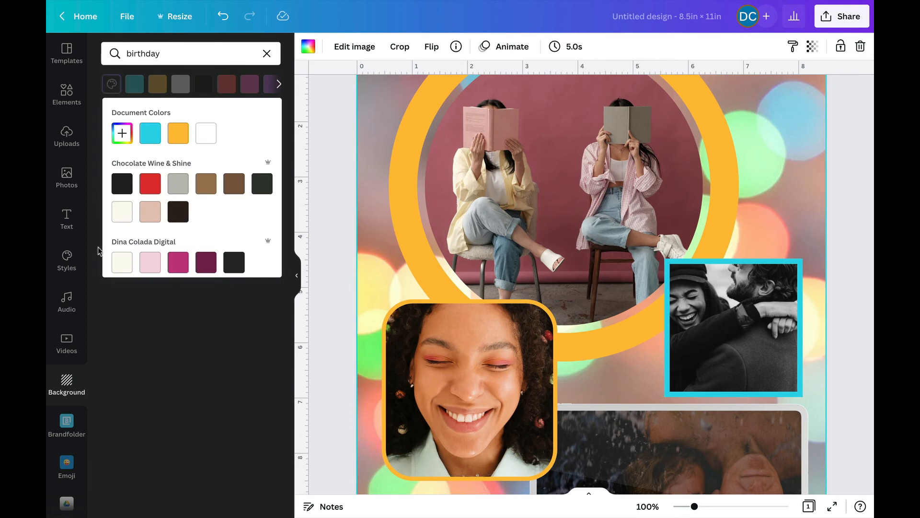
{"action": "left_click", "coordinate": [124, 412]}
Set the page background to the pink-rose and green-leaf image from the Flowers category.
{"action": "left_click", "coordinate": [67, 384]}
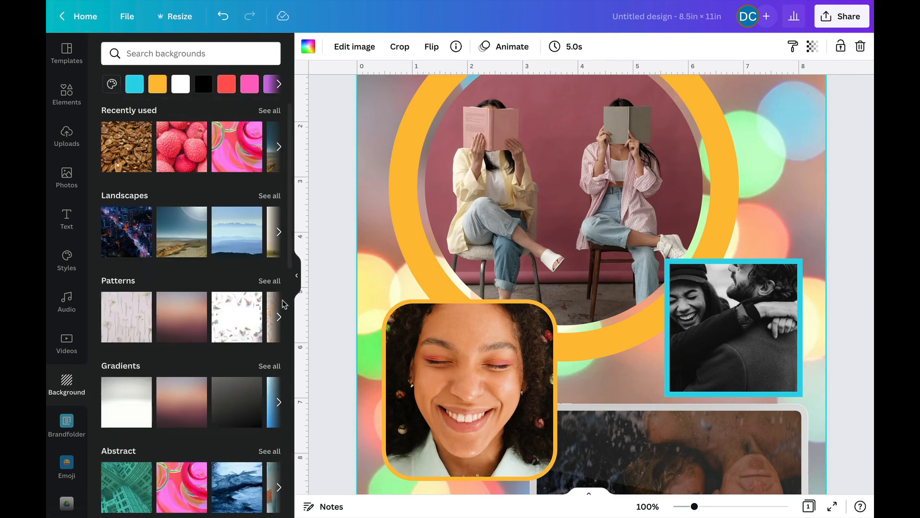
{"action": "scroll", "coordinate": [224, 216], "scroll_direction": "down", "scroll_amount": 6}
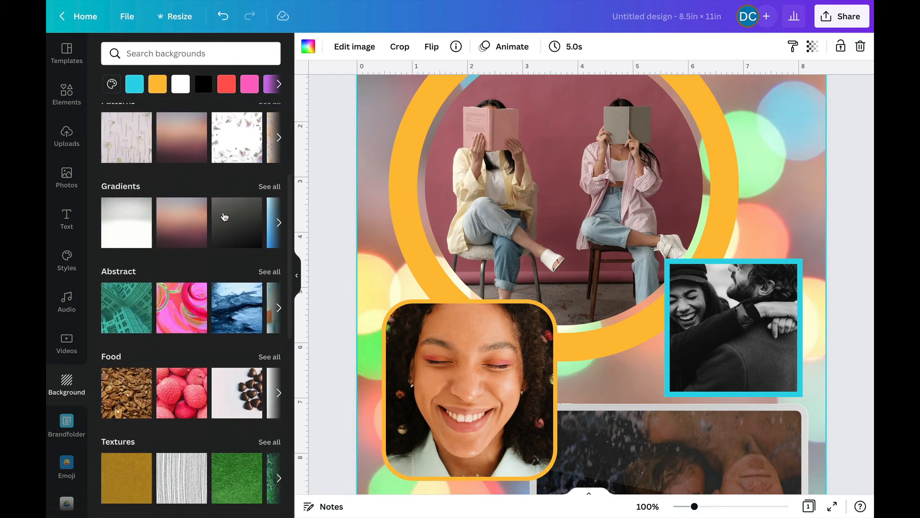
{"action": "scroll", "coordinate": [224, 216], "scroll_direction": "down", "scroll_amount": 3}
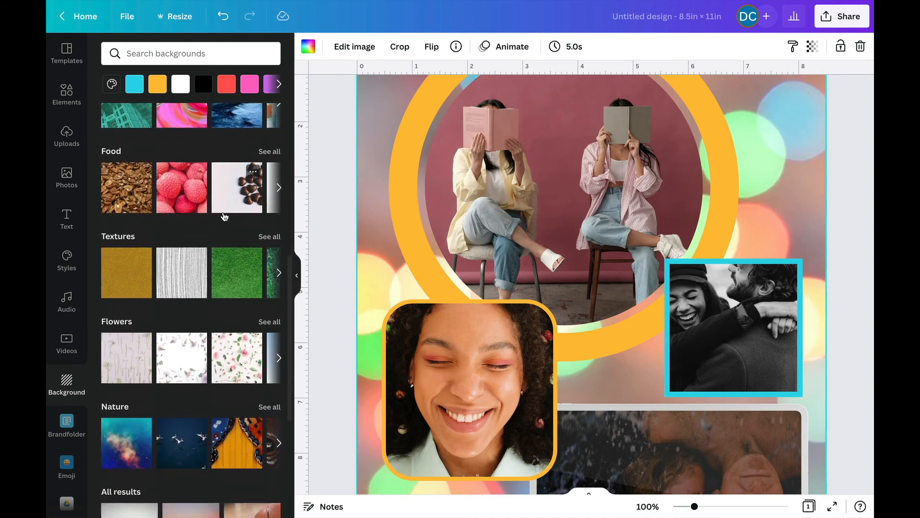
{"action": "scroll", "coordinate": [223, 217], "scroll_direction": "up", "scroll_amount": 2}
{"action": "scroll", "coordinate": [224, 216], "scroll_direction": "down", "scroll_amount": 4}
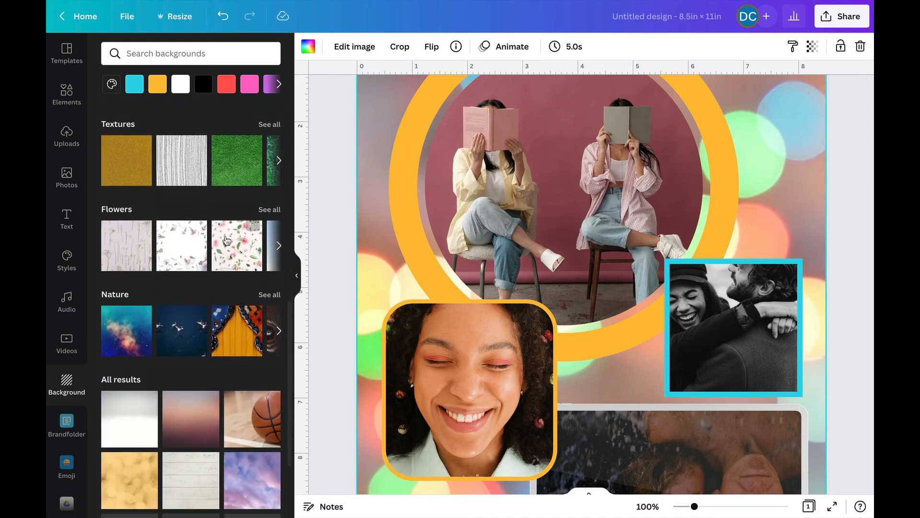
{"action": "left_click", "coordinate": [227, 242]}
{"action": "scroll", "coordinate": [205, 316], "scroll_direction": "down", "scroll_amount": 1}
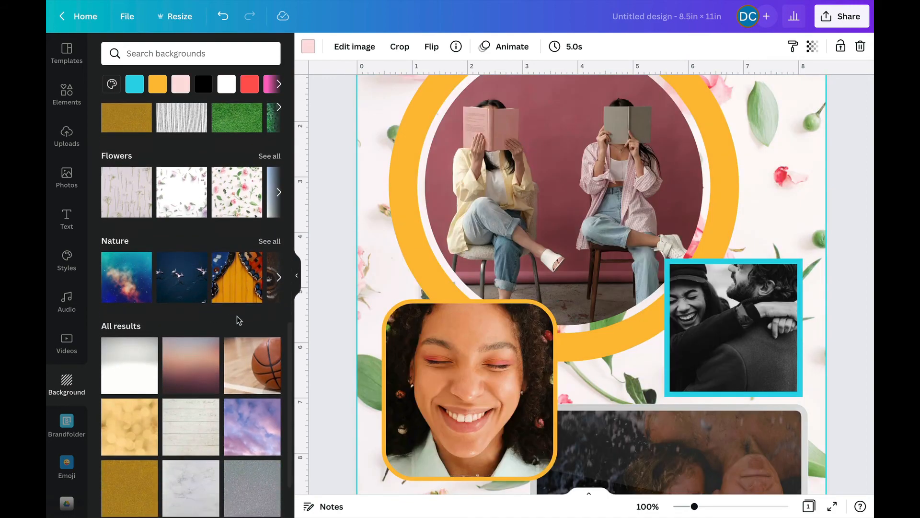
{"action": "scroll", "coordinate": [343, 249], "scroll_direction": "up", "scroll_amount": 2}
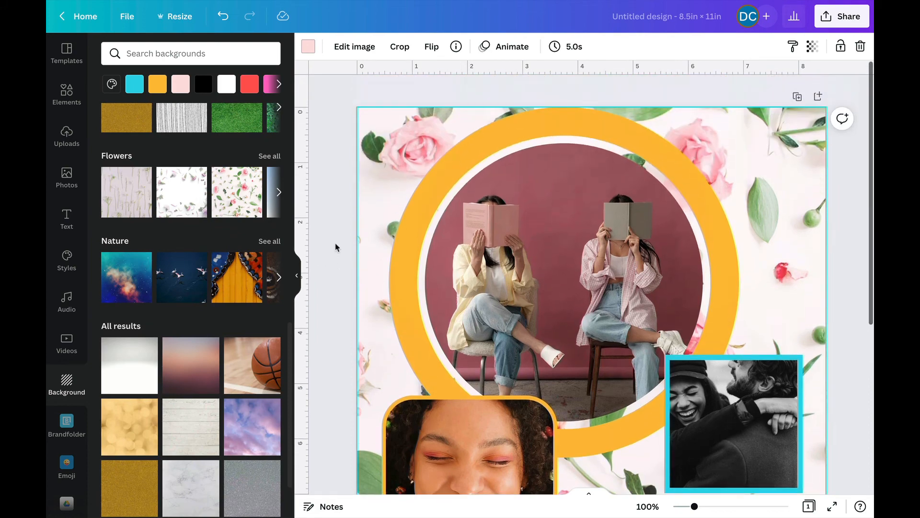
Shrink the orange circle frame to about 5 in wide and center it in the upper part of the page.
{"action": "left_click", "coordinate": [487, 148]}
{"action": "left_click_drag", "start_coordinate": [391, 105], "coordinate": [451, 167]}
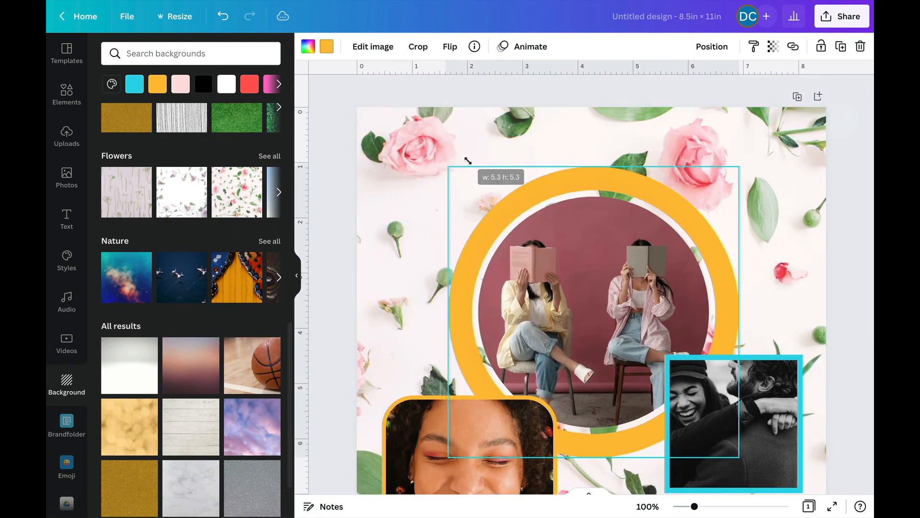
{"action": "left_click_drag", "start_coordinate": [616, 261], "coordinate": [583, 218]}
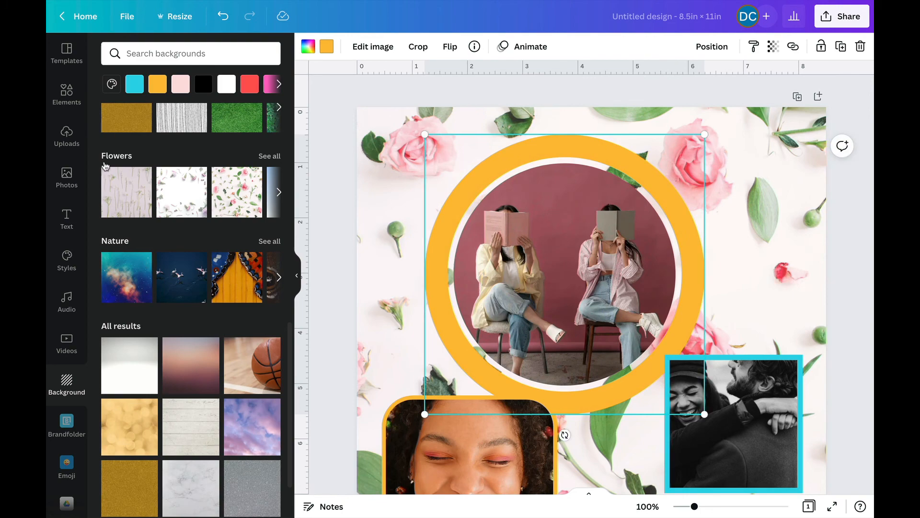
Add the FEELIN' CUTE font combination to the page and scale it down to font size 85.6.
{"action": "left_click", "coordinate": [66, 220]}
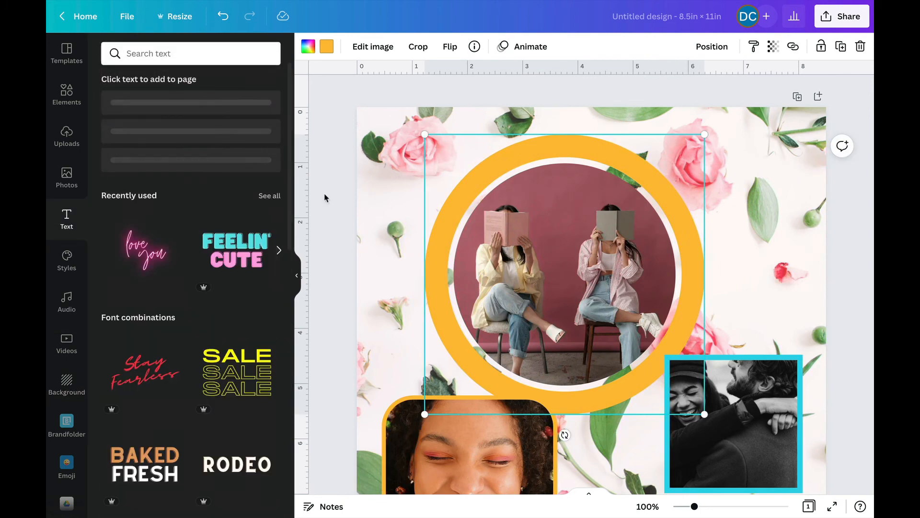
{"action": "scroll", "coordinate": [238, 247], "scroll_direction": "down", "scroll_amount": 5}
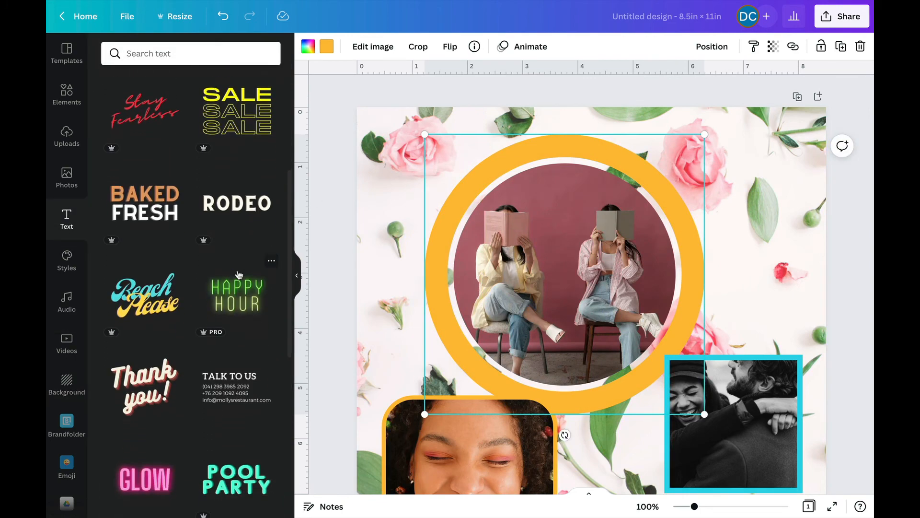
{"action": "scroll", "coordinate": [239, 269], "scroll_direction": "up", "scroll_amount": 6}
{"action": "left_click", "coordinate": [257, 169]}
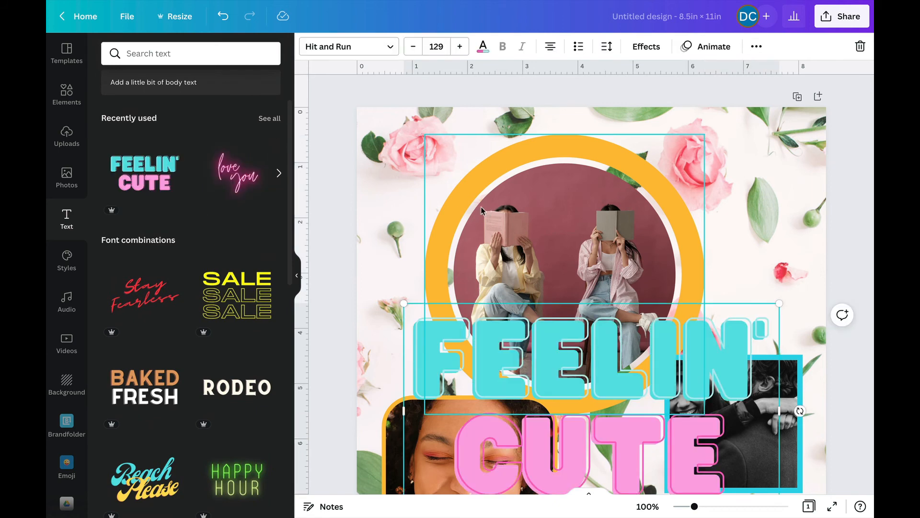
{"action": "left_click_drag", "start_coordinate": [410, 304], "coordinate": [599, 344]}
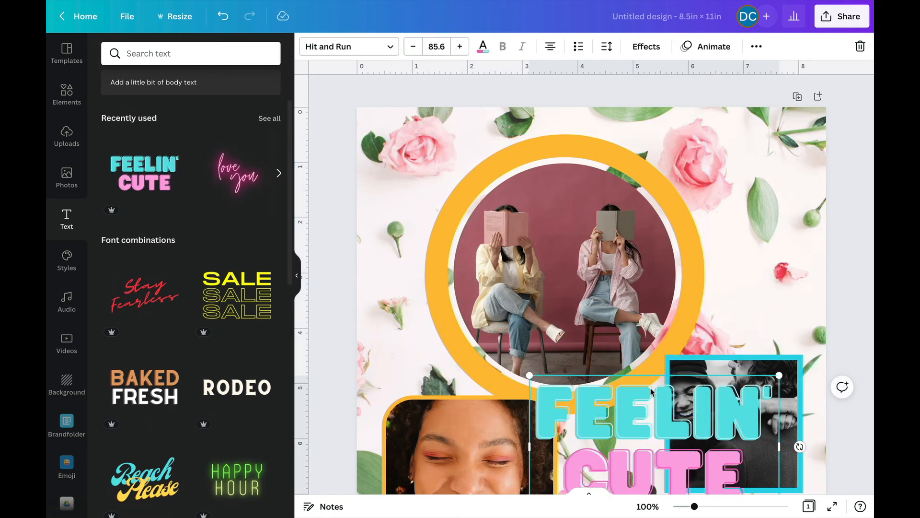
Replace the cyan FEELIN' text with "I LOVE YOU" and scale the text group up to font size 106.
{"action": "left_click", "coordinate": [650, 407]}
{"action": "key", "text": "BackSpace"}
{"action": "key", "text": "BackSpace"}
{"action": "key", "text": "BackSpace"}
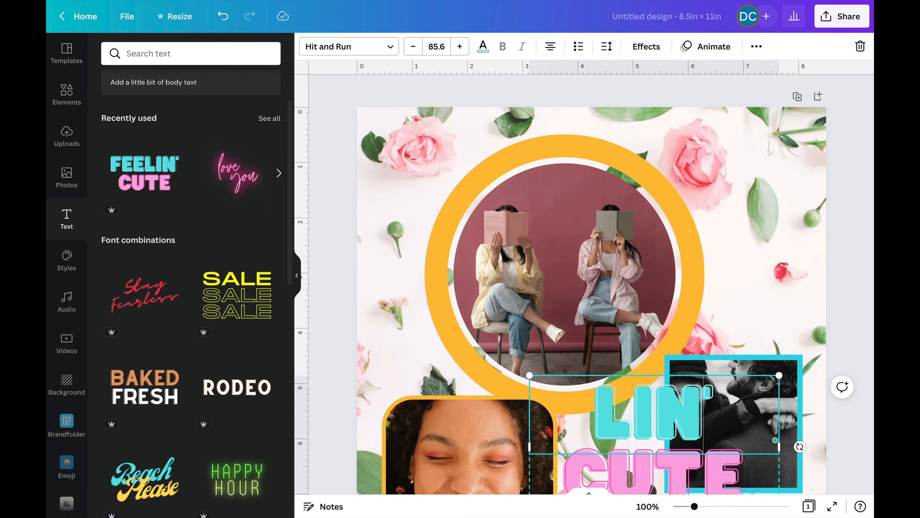
{"action": "key", "text": "ctrl+a"}
{"action": "type", "text": "I LOVE YOU"}
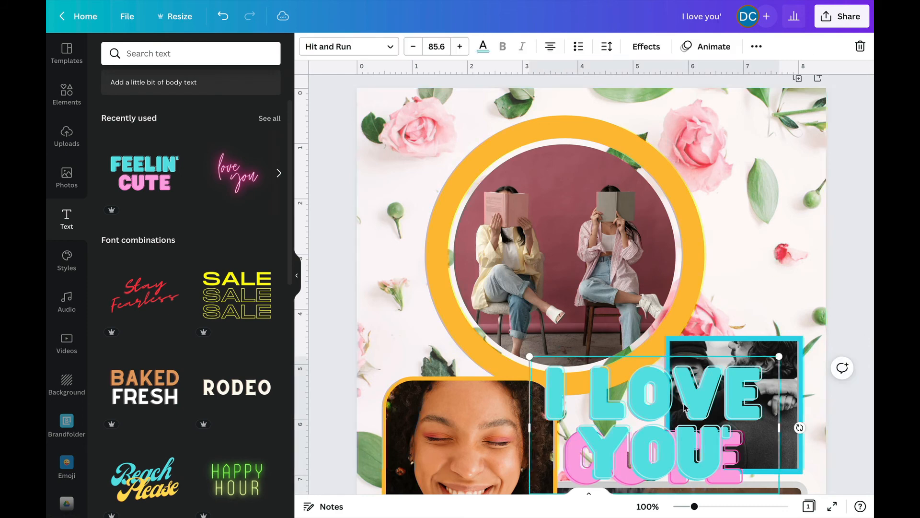
{"action": "left_click_drag", "start_coordinate": [530, 356], "coordinate": [463, 320]}
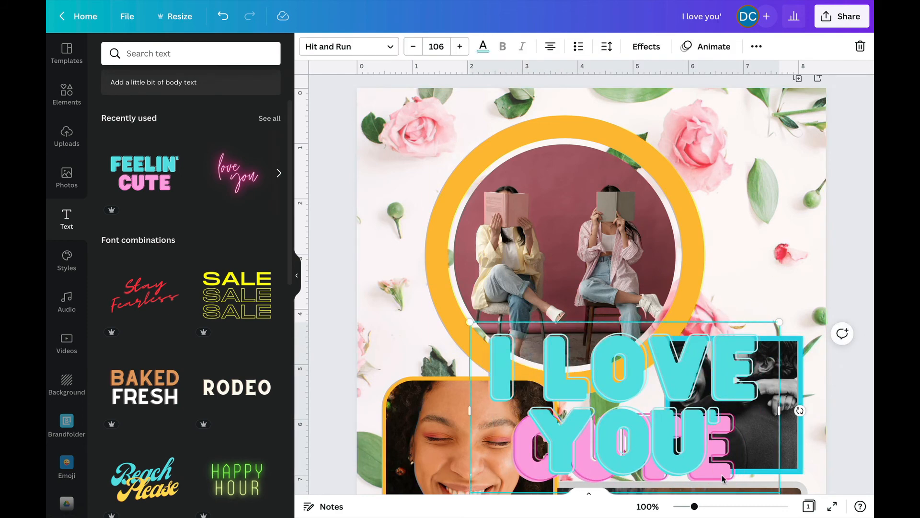
Remove the word YOU from the cyan text and replace the pink CUTE text with "YOU".
{"action": "left_click", "coordinate": [727, 457]}
{"action": "key", "text": "BackSpace"}
{"action": "key", "text": "BackSpace"}
{"action": "key", "text": "BackSpace"}
{"action": "key", "text": "BackSpace"}
{"action": "key", "text": "BackSpace"}
{"action": "key", "text": "BackSpace"}
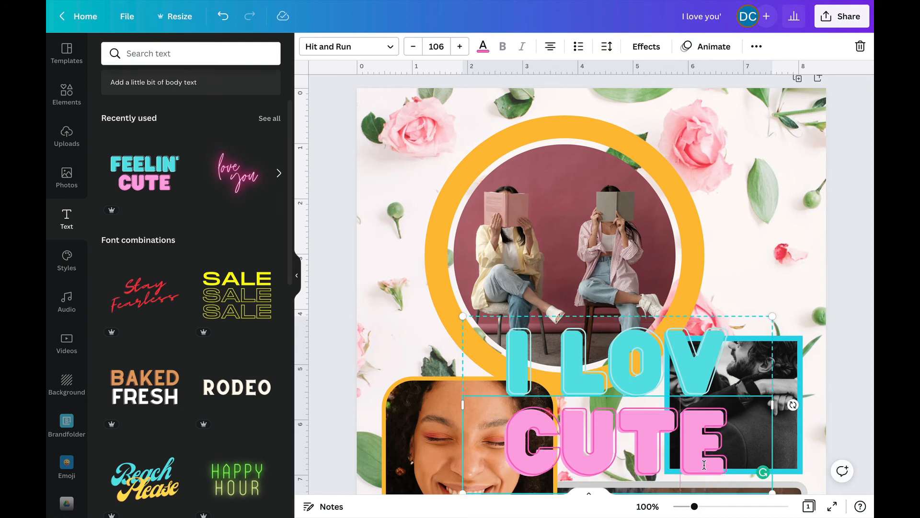
{"action": "key", "text": "BackSpace"}
{"action": "key", "text": "BackSpace"}
{"action": "key", "text": "BackSpace"}
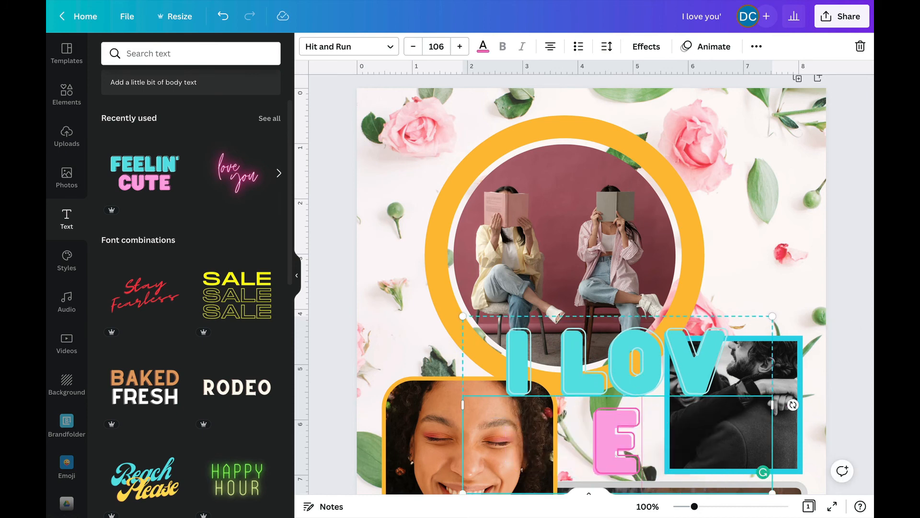
{"action": "key", "text": "BackSpace"}
{"action": "left_click", "coordinate": [638, 438]}
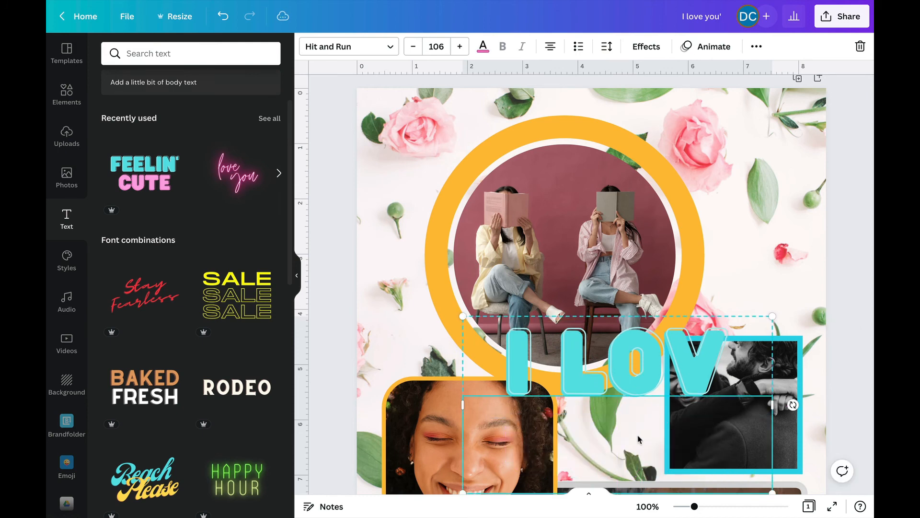
{"action": "type", "text": "YOU"}
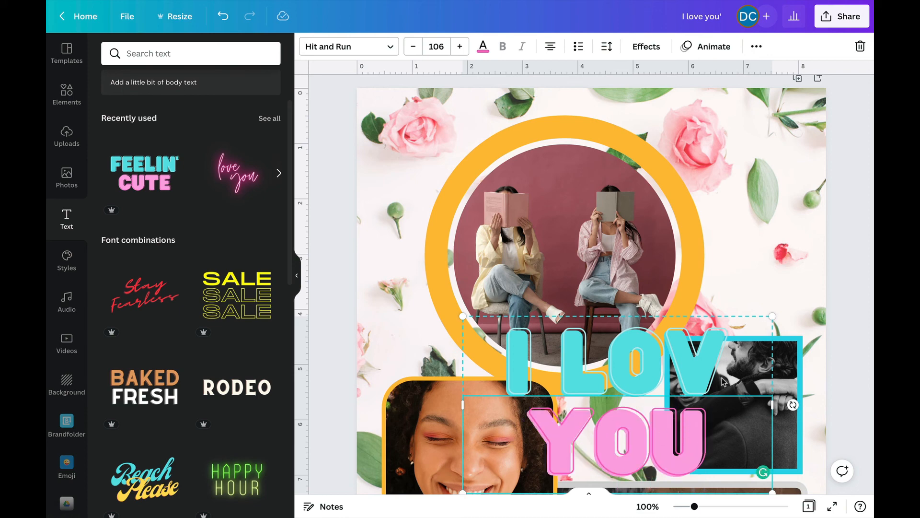
Make the cyan line read "I LOVE" and scale the text group down to font size 57.5.
{"action": "triple_click", "coordinate": [723, 379]}
{"action": "type", "text": "I LOV3"}
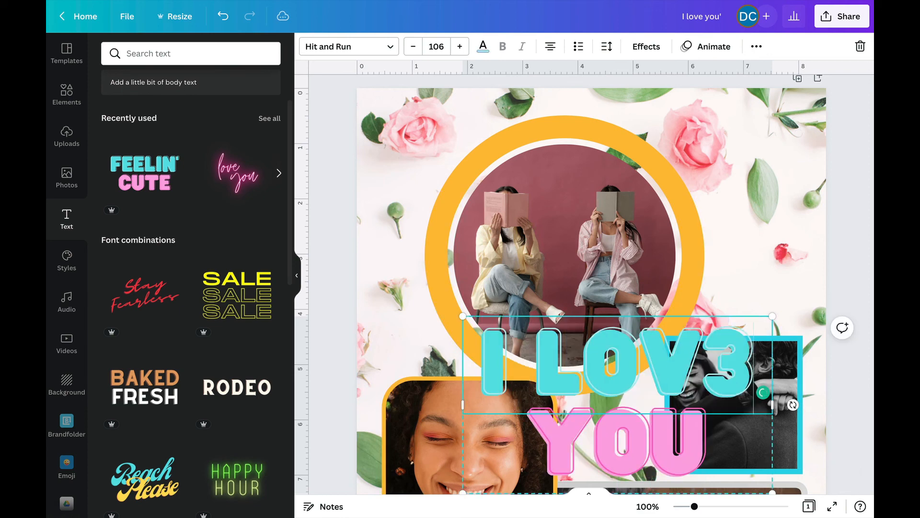
{"action": "key", "text": "BackSpace"}
{"action": "type", "text": "E"}
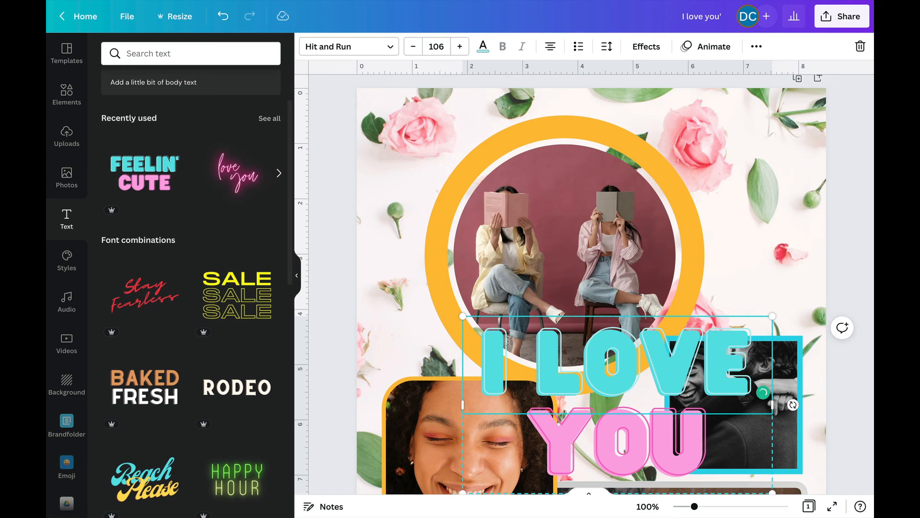
{"action": "left_click_drag", "start_coordinate": [459, 315], "coordinate": [605, 398]}
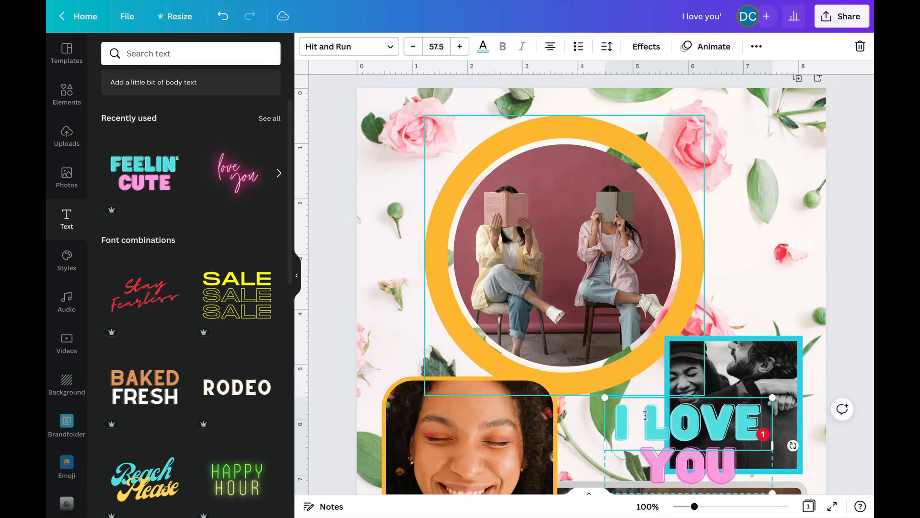
Move the I LOVE YOU text group above the blue-framed couple photo and shift the large circular photo frame toward the page's left edge.
{"action": "left_click_drag", "start_coordinate": [669, 453], "coordinate": [660, 247]}
{"action": "left_click_drag", "start_coordinate": [604, 249], "coordinate": [556, 258]}
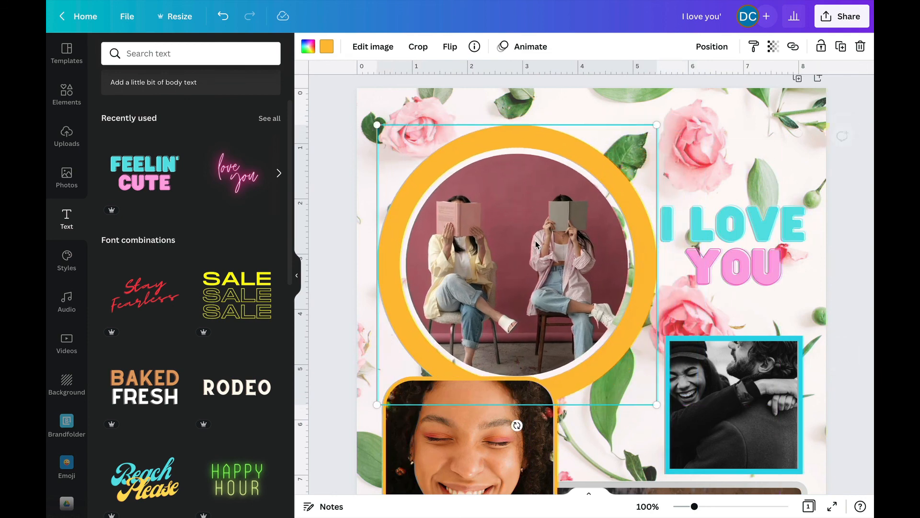
Scale the I LOVE YOU text group up to font size 68.7 so it slightly overlaps the circular frame.
{"action": "left_click", "coordinate": [712, 238]}
{"action": "left_click_drag", "start_coordinate": [647, 200], "coordinate": [623, 183]}
{"action": "left_click", "coordinate": [619, 178]}
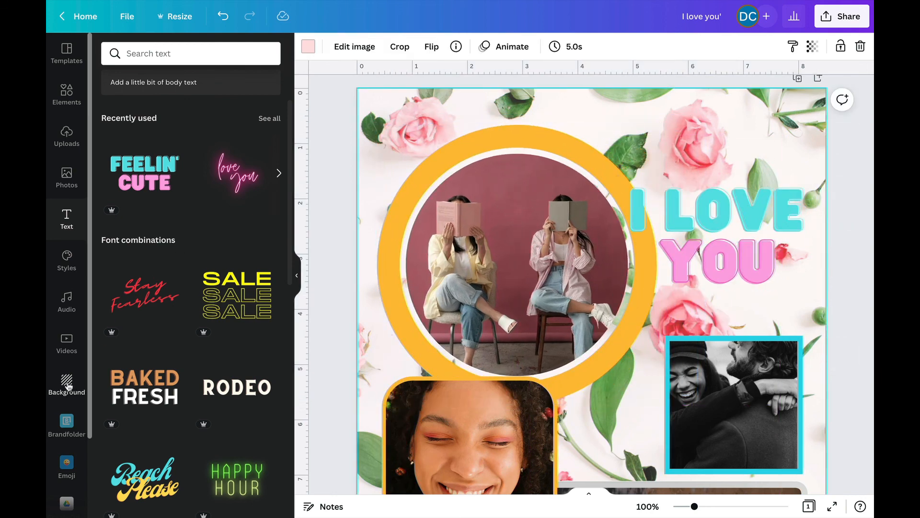
Replace the floral page background with the dusky pink-to-purple sunset gradient and check it over the whole collage.
{"action": "left_click", "coordinate": [69, 384]}
{"action": "left_click", "coordinate": [210, 366]}
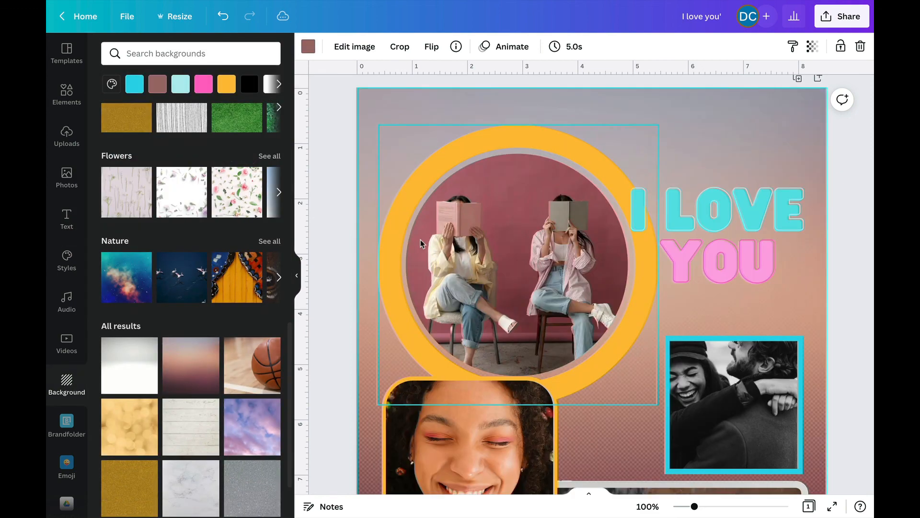
{"action": "scroll", "coordinate": [641, 286], "scroll_direction": "down", "scroll_amount": 3}
{"action": "scroll", "coordinate": [642, 287], "scroll_direction": "down", "scroll_amount": 2}
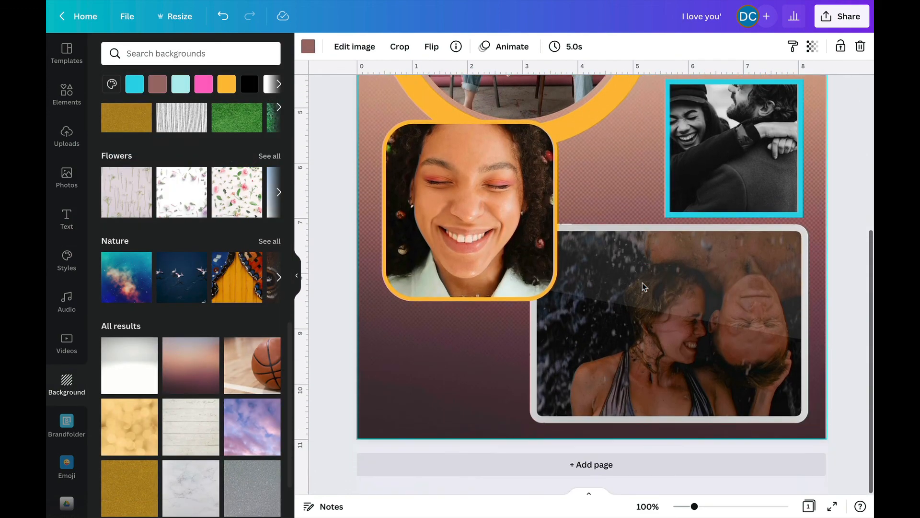
{"action": "scroll", "coordinate": [642, 287], "scroll_direction": "up", "scroll_amount": 5}
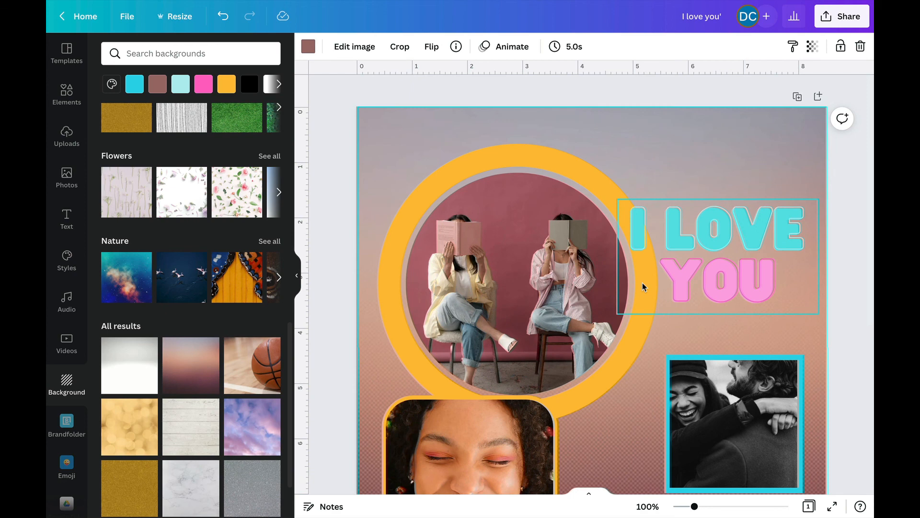
Move the I LOVE YOU text group slightly higher on the page and open the design's sharing options.
{"action": "left_click_drag", "start_coordinate": [720, 276], "coordinate": [722, 252]}
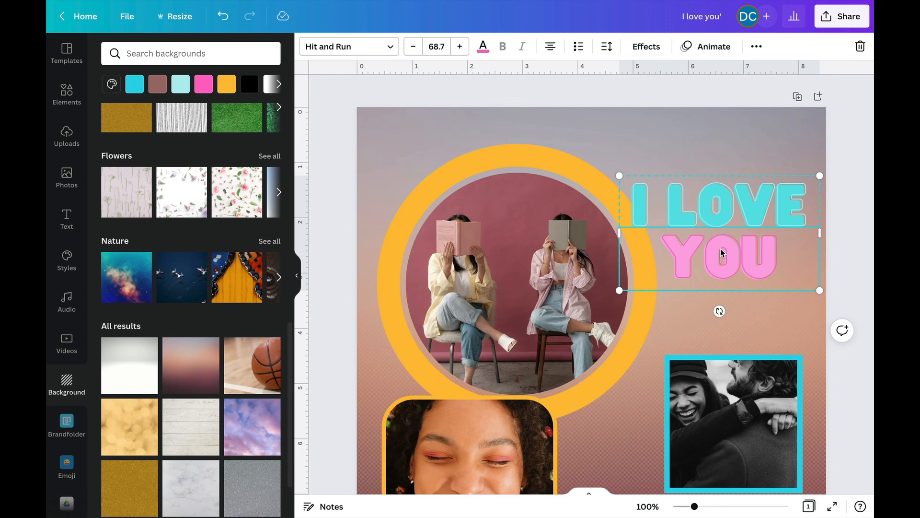
{"action": "left_click", "coordinate": [401, 127]}
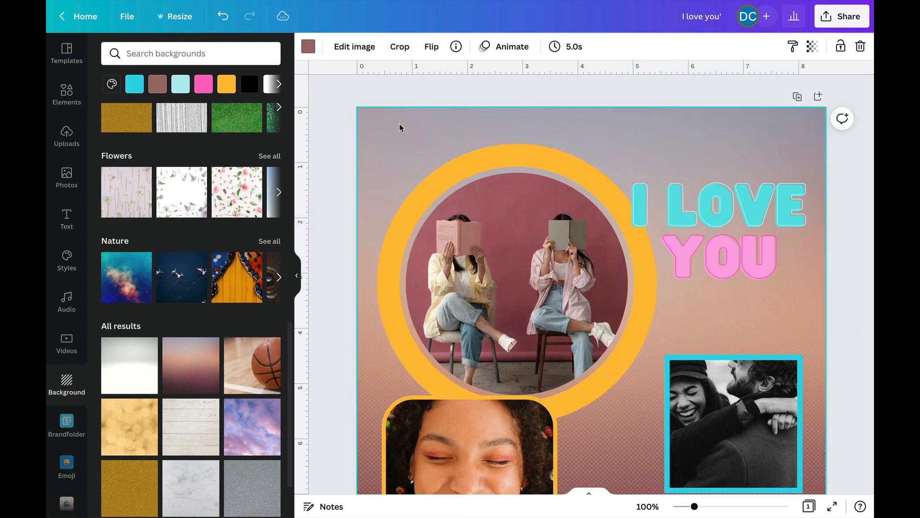
{"action": "left_click", "coordinate": [838, 19]}
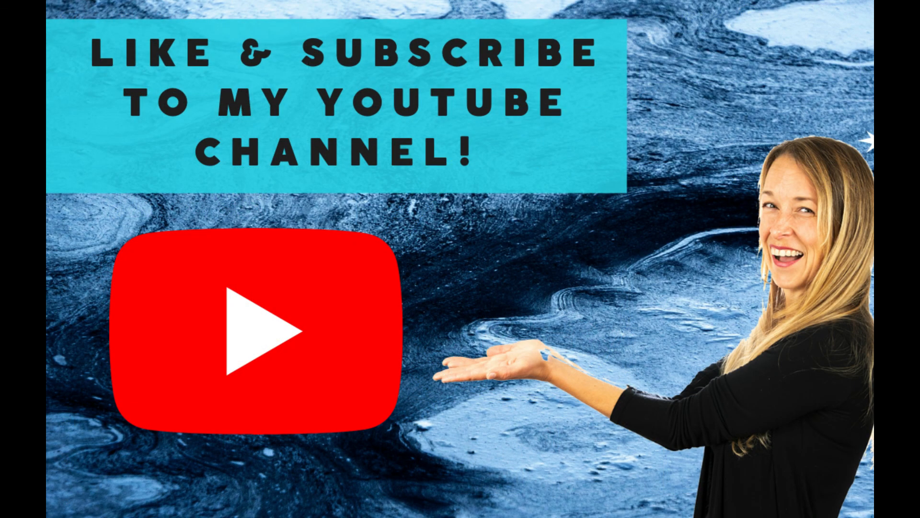